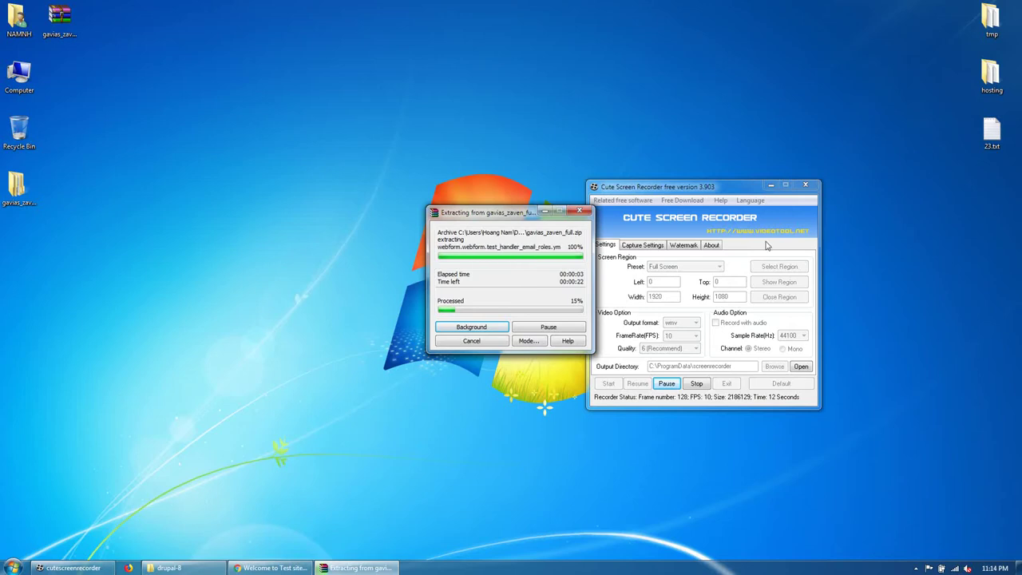
# Open the extracted gavias_zaven_full folder from the desktop and move its window towards the centre of the screen
pyautogui.click(770, 186)
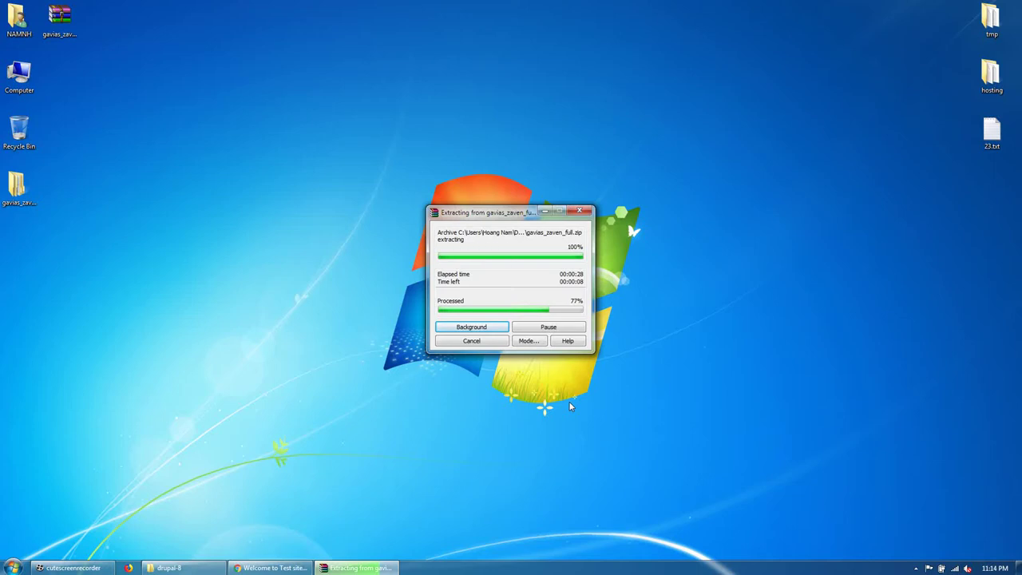
pyautogui.doubleClick(30, 178)
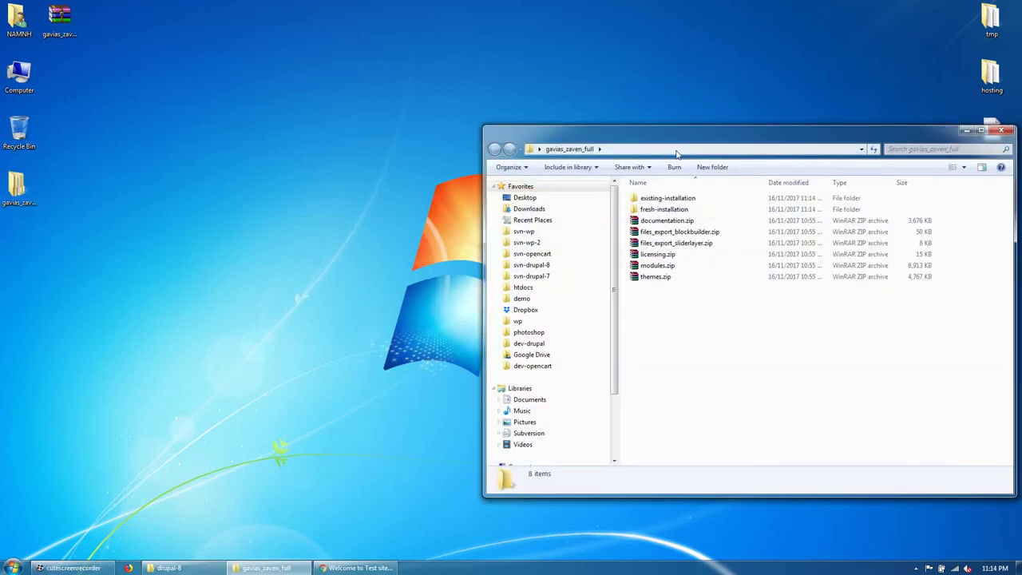
pyautogui.moveTo(676, 153); pyautogui.dragTo(360, 113)
pyautogui.click(369, 160)
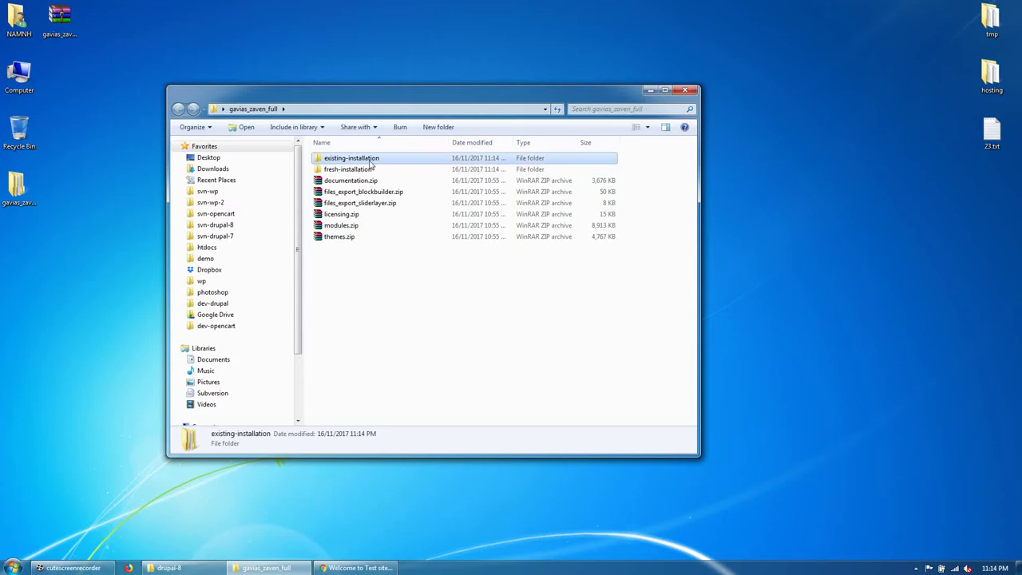
pyautogui.click(430, 390)
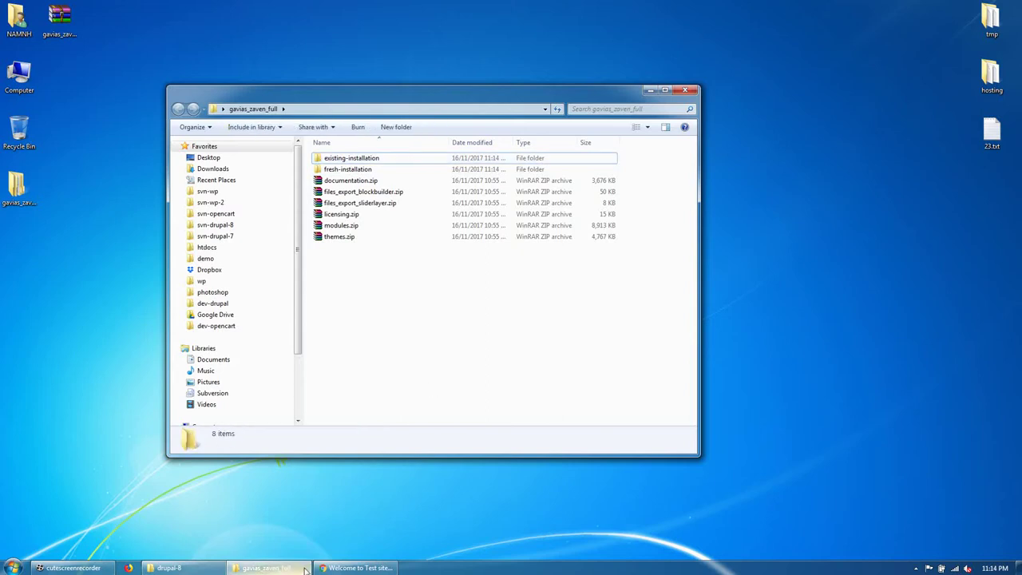
# Bring up the localhost/drupal-8 site in the browser with the drupal-8 and gavias_zaven_full folders open over it
pyautogui.click(356, 568)
pyautogui.moveTo(94, 24); pyautogui.dragTo(128, 24)
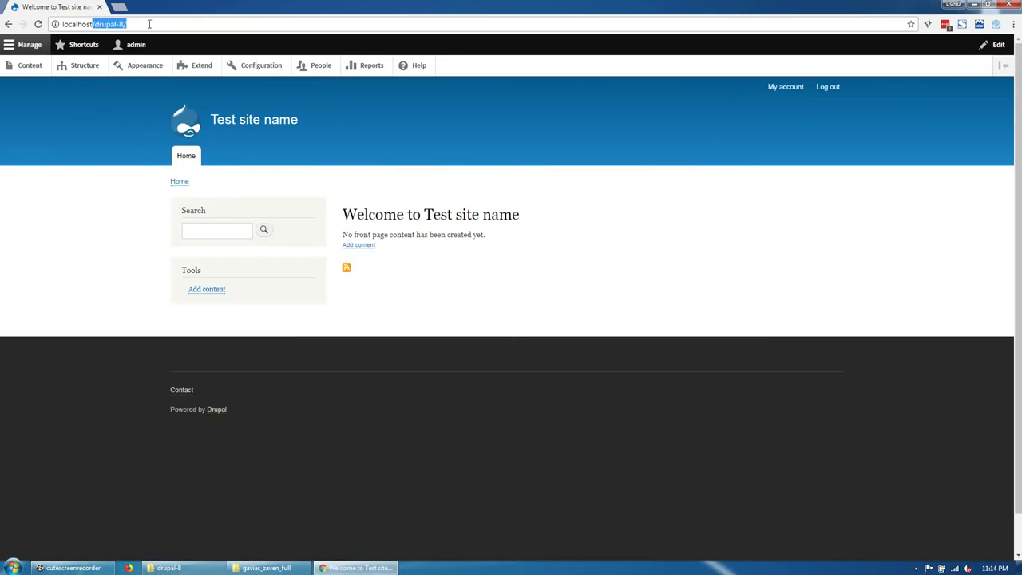
pyautogui.click(168, 567)
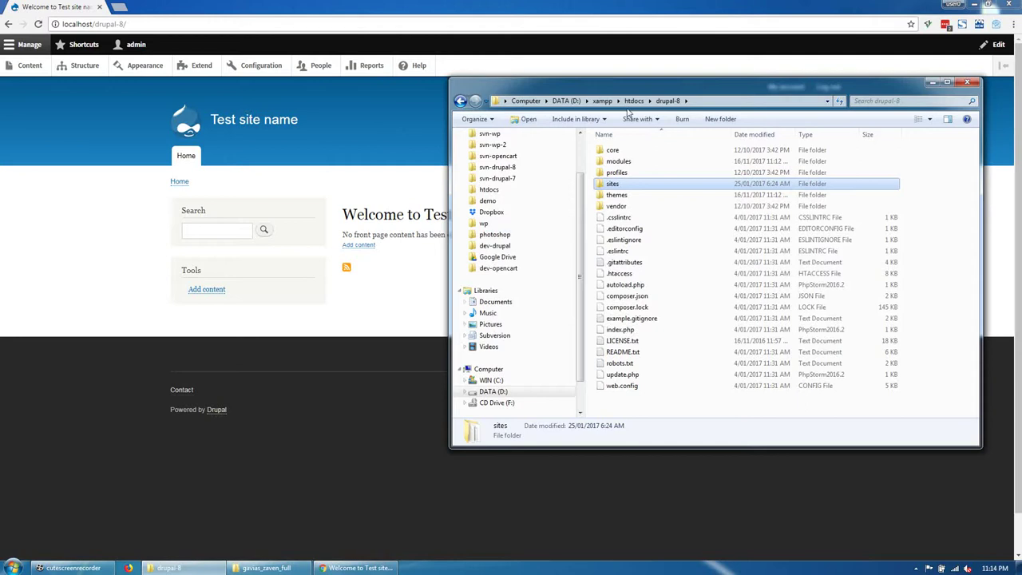
pyautogui.click(337, 367)
pyautogui.click(266, 568)
pyautogui.click(169, 567)
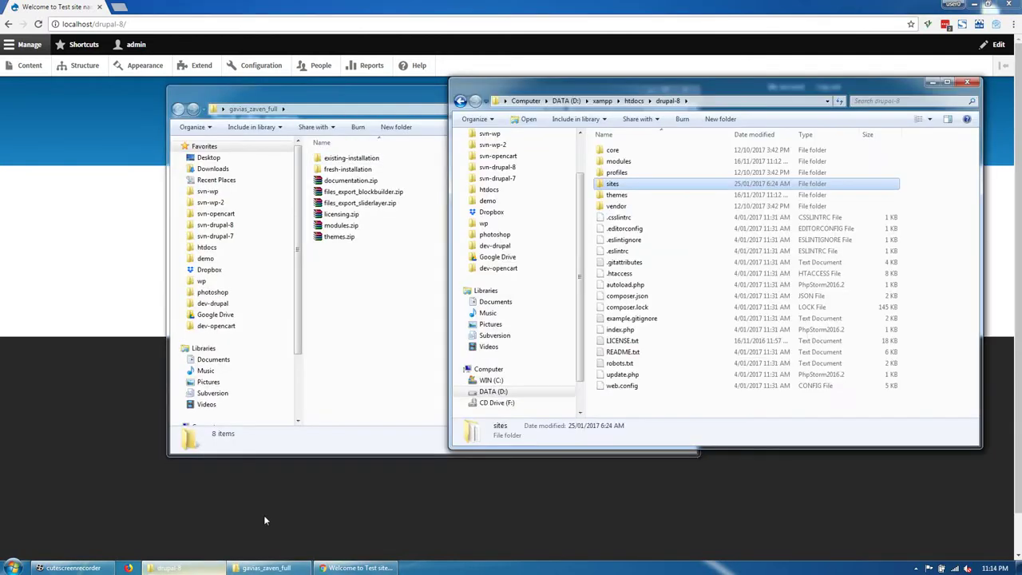
# Copy all folders from the package's existing-installation/modules folder into the modules folder of drupal-8
pyautogui.doubleClick(351, 157)
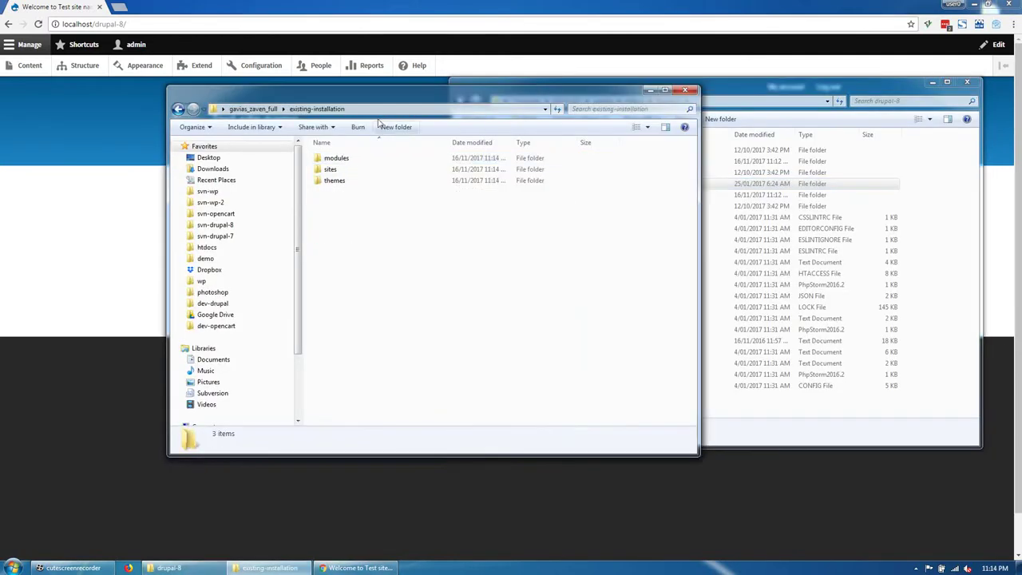
pyautogui.moveTo(379, 119); pyautogui.dragTo(204, 126)
pyautogui.doubleClick(162, 164)
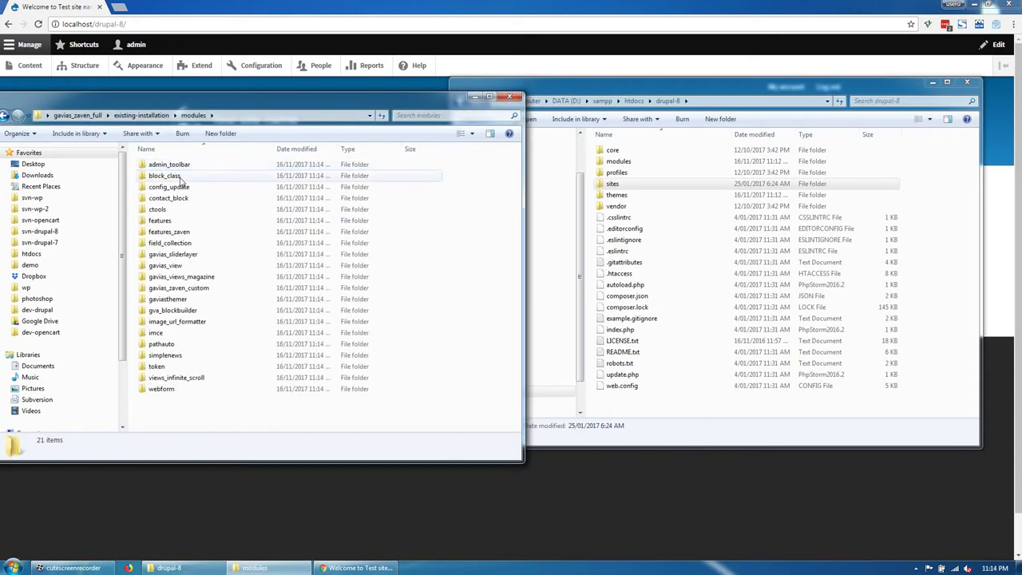
pyautogui.hotkey('ctrl', 'a')
pyautogui.rightClick(184, 192)
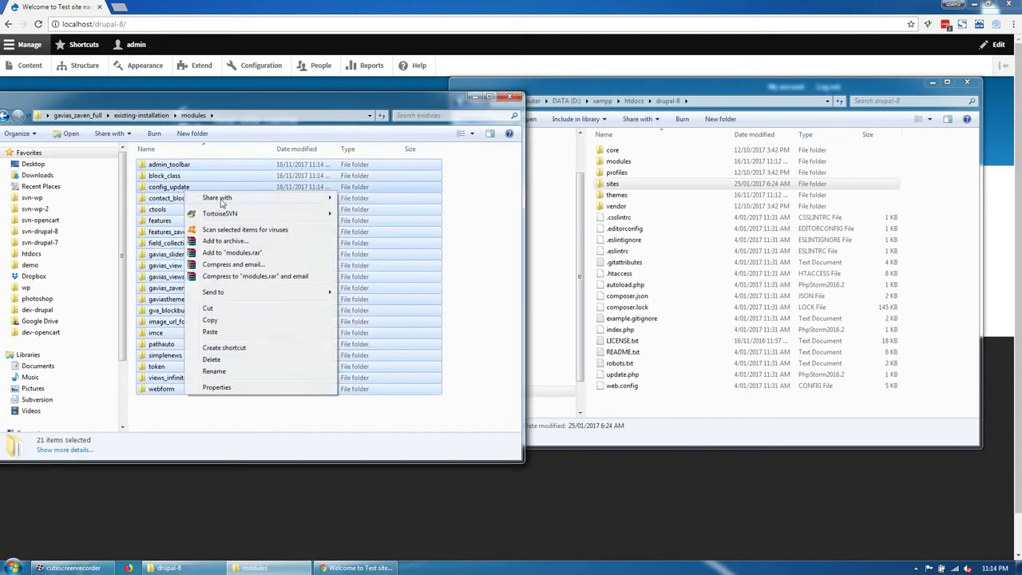
pyautogui.click(211, 320)
pyautogui.doubleClick(619, 161)
pyautogui.rightClick(665, 263)
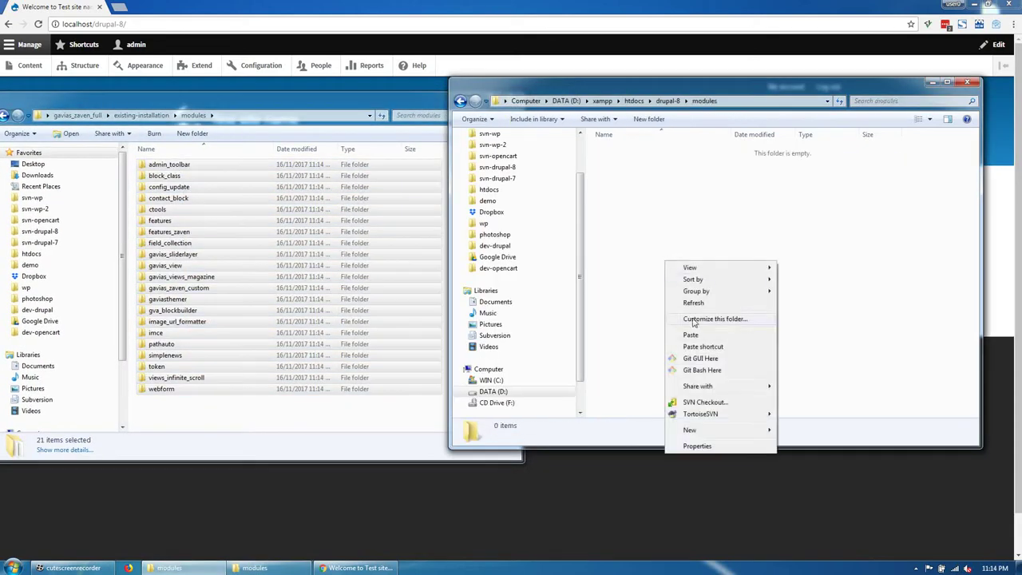
pyautogui.click(691, 334)
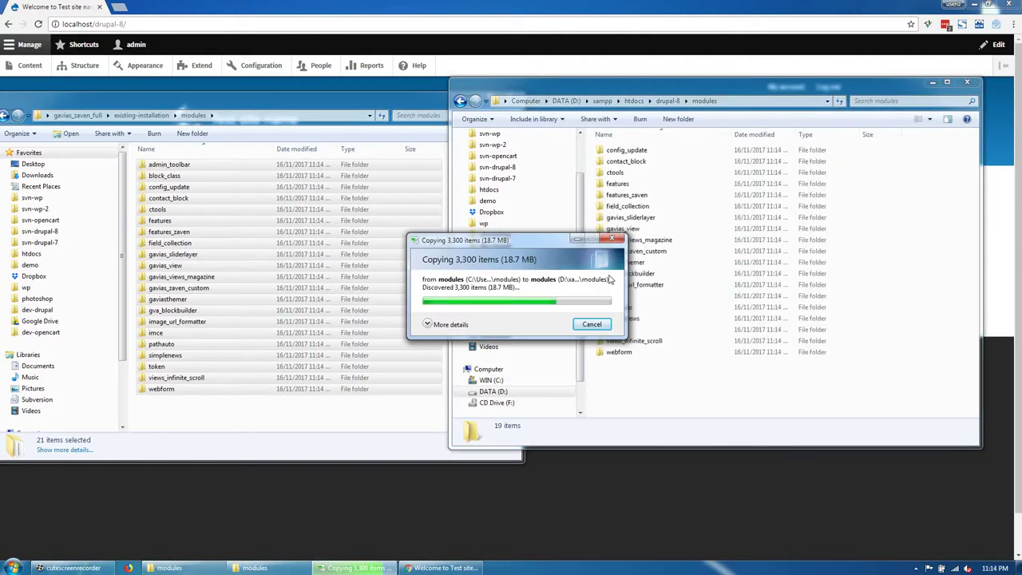
# Copy the default folder from the package's existing-installation/sites folder into the sites folder of drupal-8
pyautogui.click(142, 115)
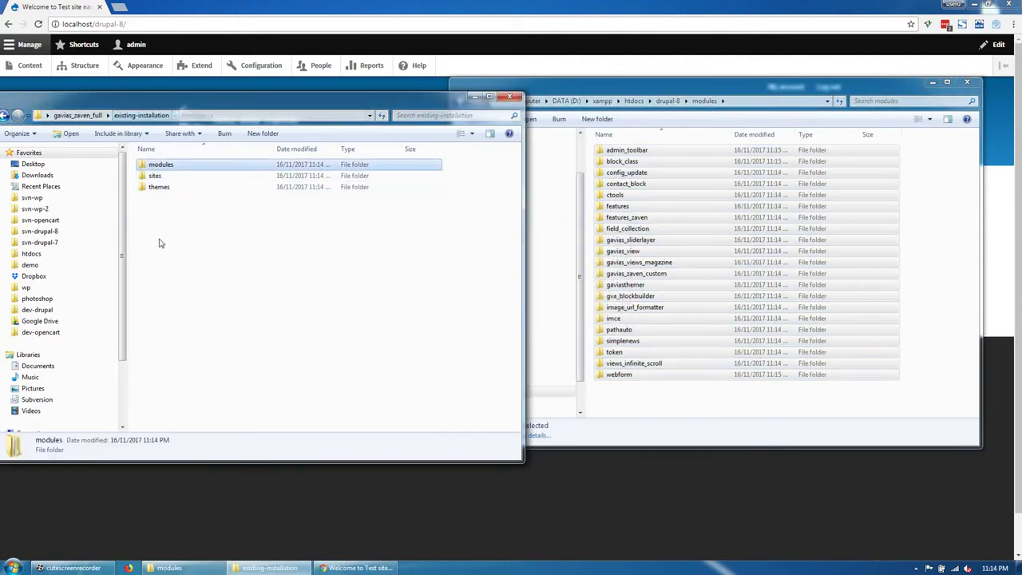
pyautogui.doubleClick(155, 176)
pyautogui.rightClick(154, 165)
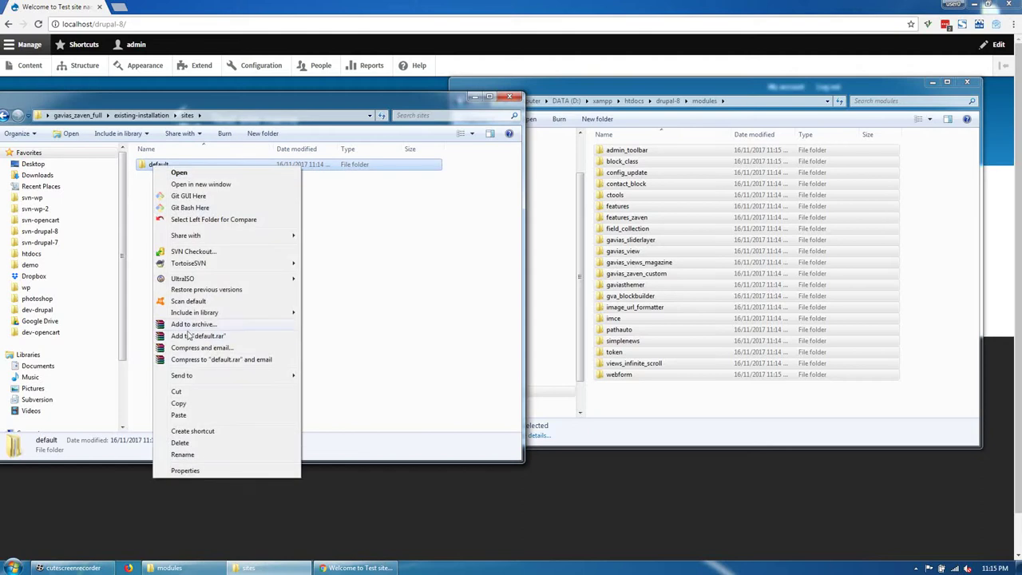
pyautogui.click(179, 403)
pyautogui.click(661, 104)
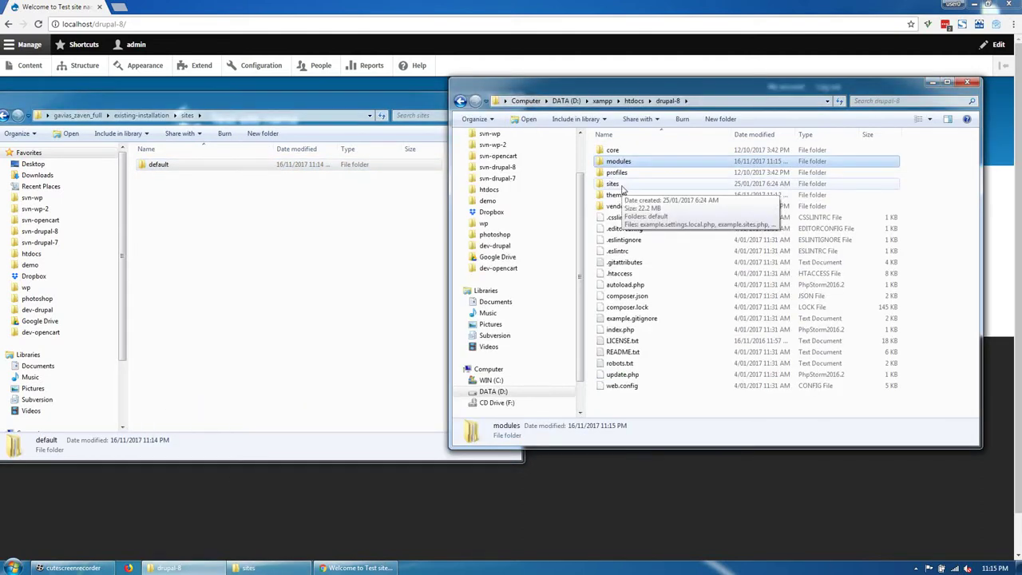
pyautogui.doubleClick(616, 185)
pyautogui.rightClick(665, 245)
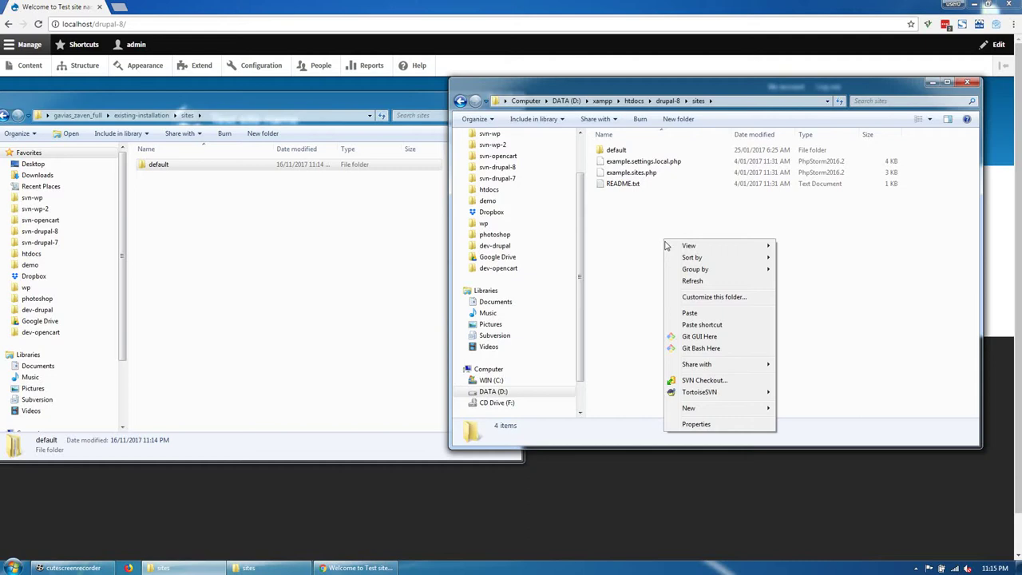
pyautogui.click(691, 313)
pyautogui.click(551, 392)
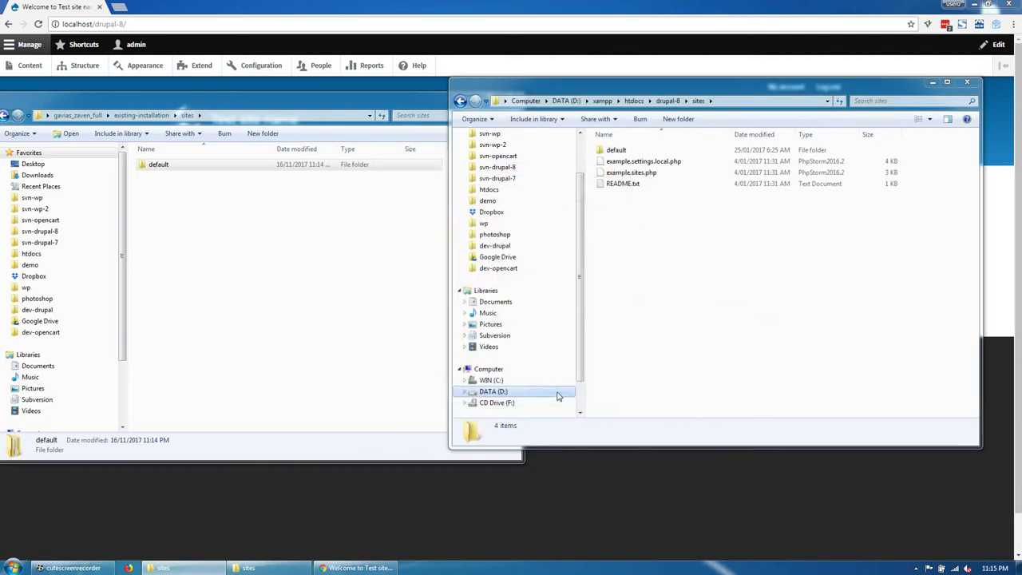
# Copy the gavias_zaven folder from the package's existing-installation/themes folder into the themes folder of drupal-8
pyautogui.click(668, 101)
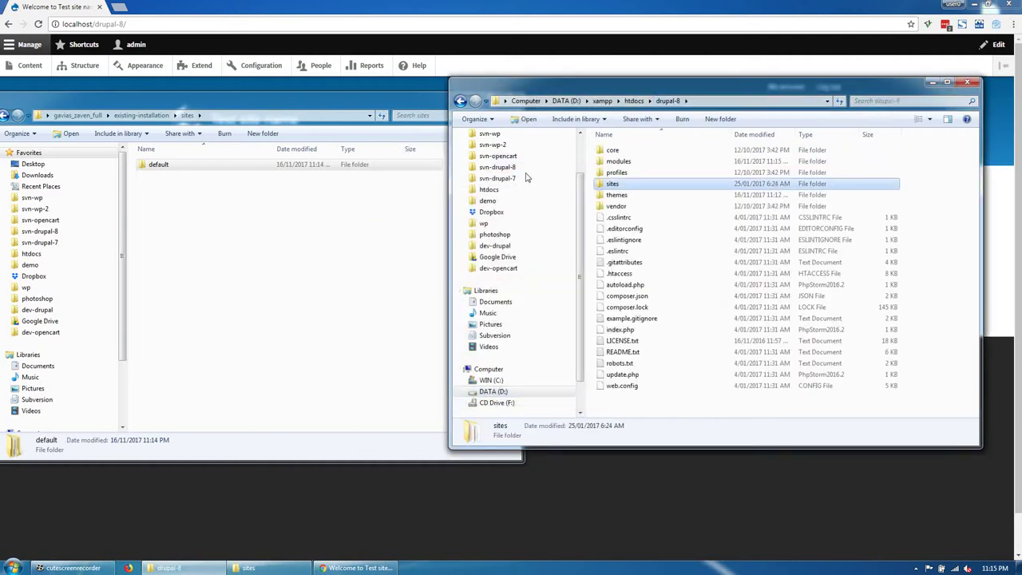
pyautogui.click(141, 115)
pyautogui.click(165, 189)
pyautogui.doubleClick(164, 189)
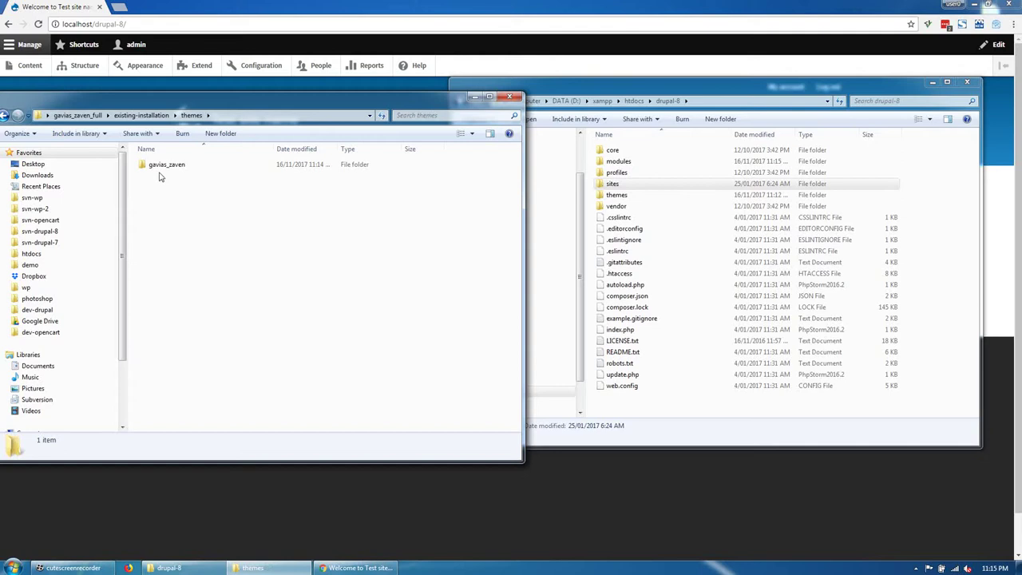
pyautogui.click(159, 166)
pyautogui.rightClick(159, 165)
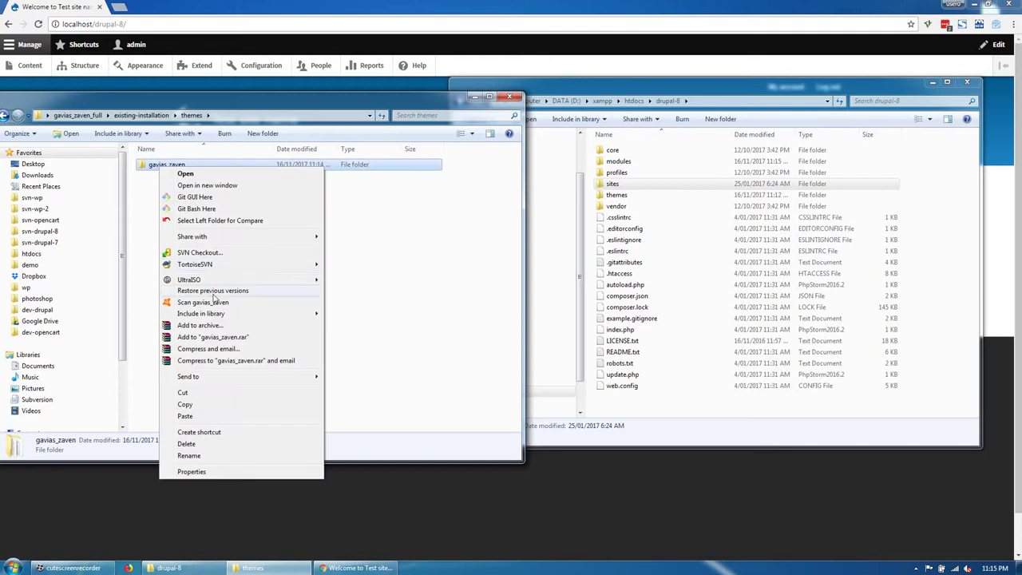
pyautogui.click(186, 405)
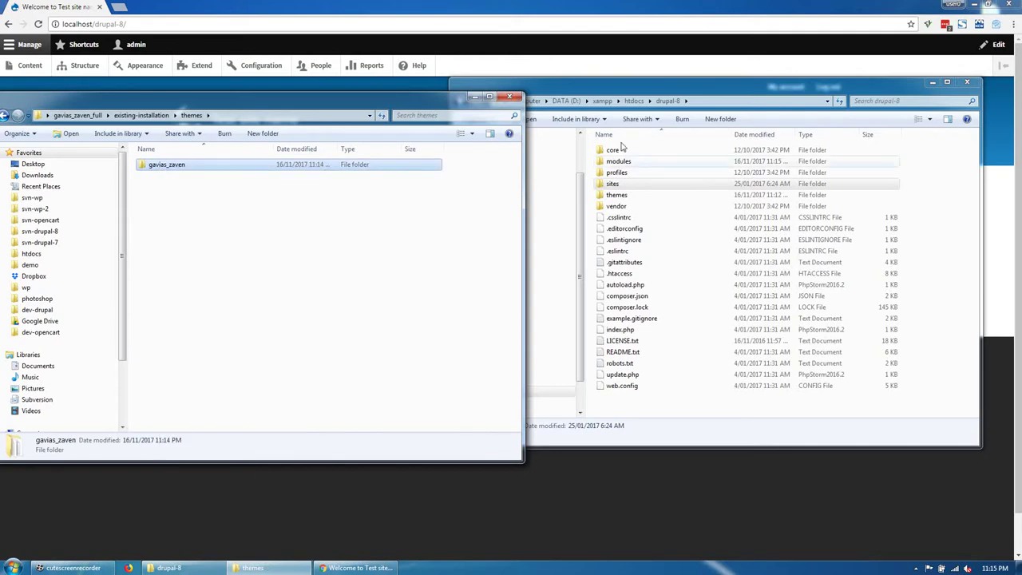
pyautogui.doubleClick(616, 195)
pyautogui.rightClick(652, 215)
pyautogui.click(679, 290)
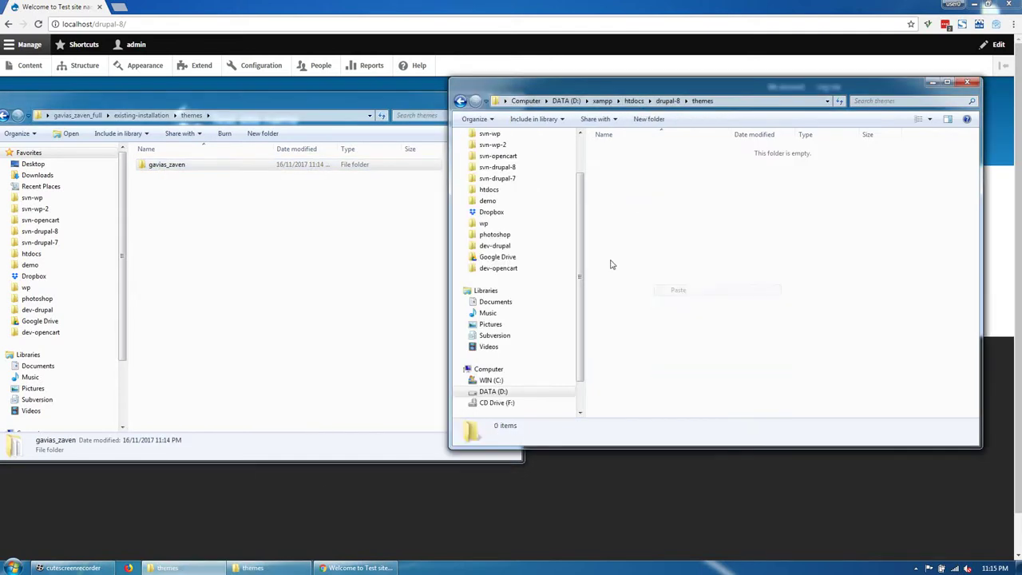
# Switch to the Drupal site in the browser and install the Gavias Zaven theme as the default theme
pyautogui.click(372, 477)
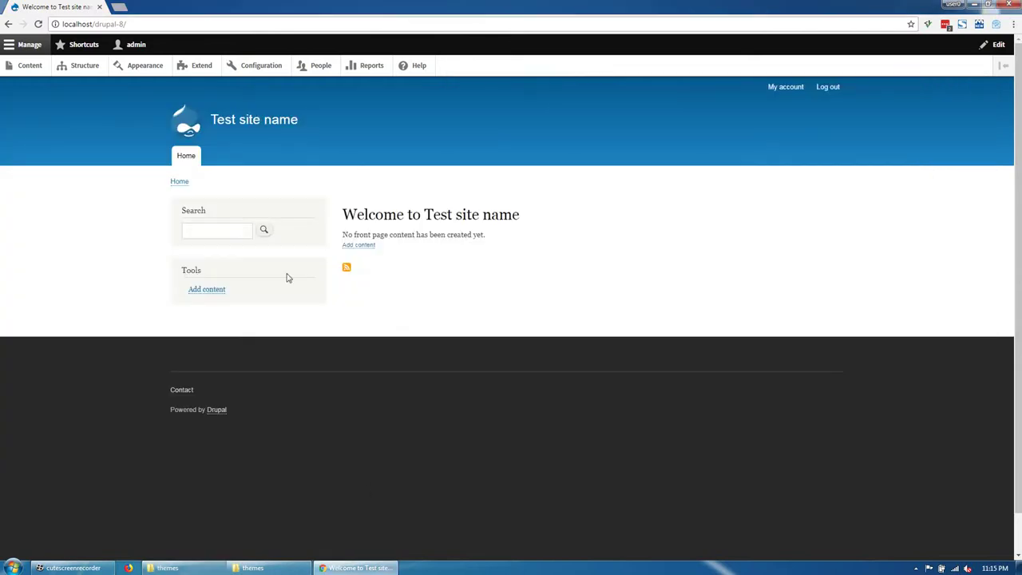
pyautogui.click(146, 71)
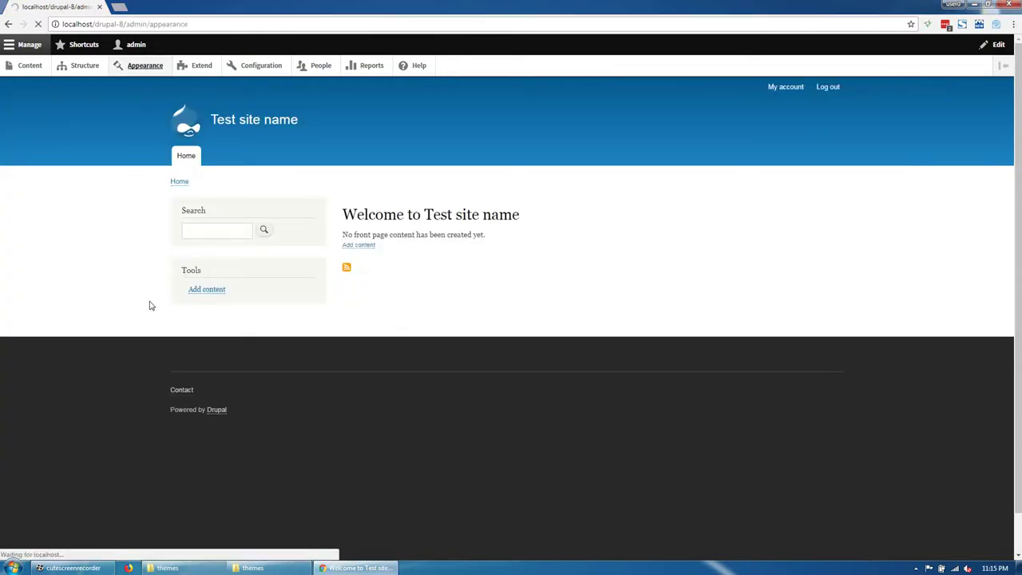
pyautogui.scroll(-4, 151, 319)
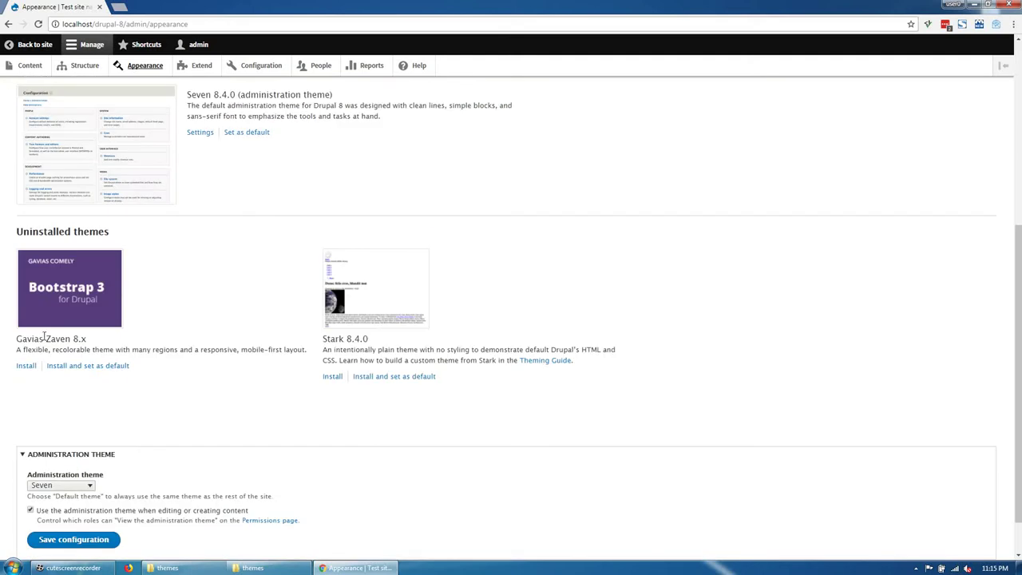
pyautogui.click(100, 367)
pyautogui.scroll(3, 213, 372)
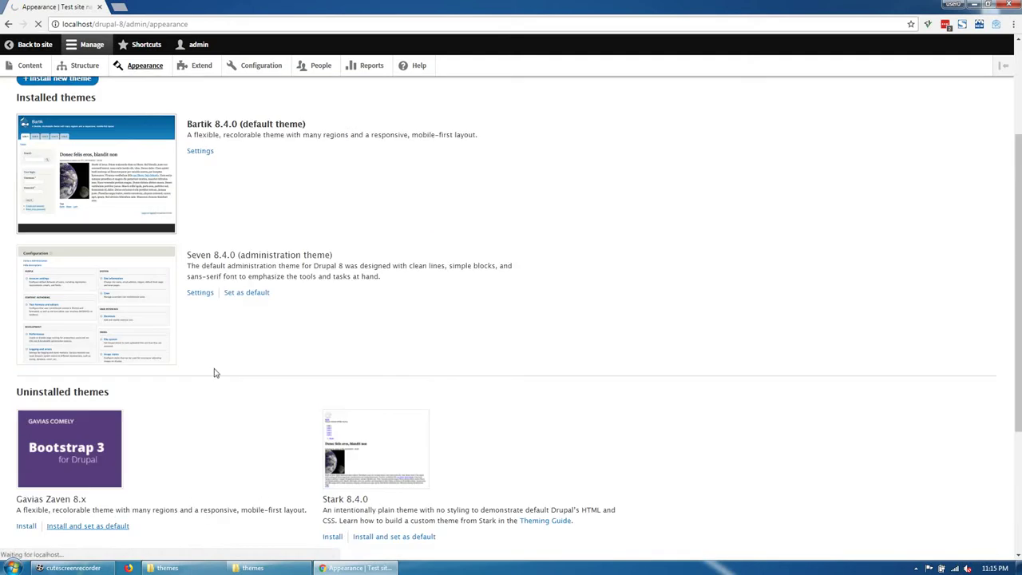
pyautogui.scroll(-1, 222, 372)
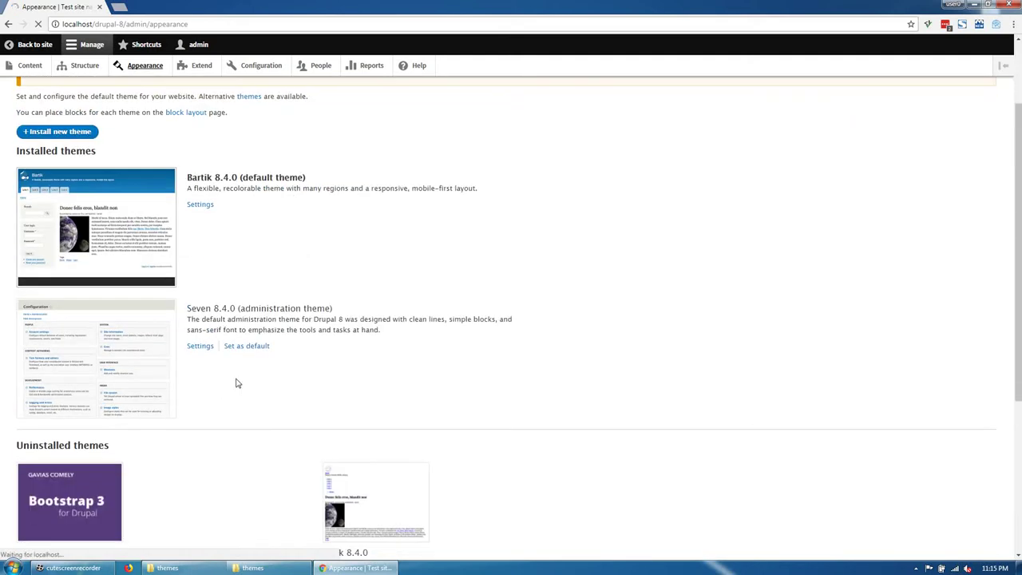
pyautogui.scroll(1, 249, 378)
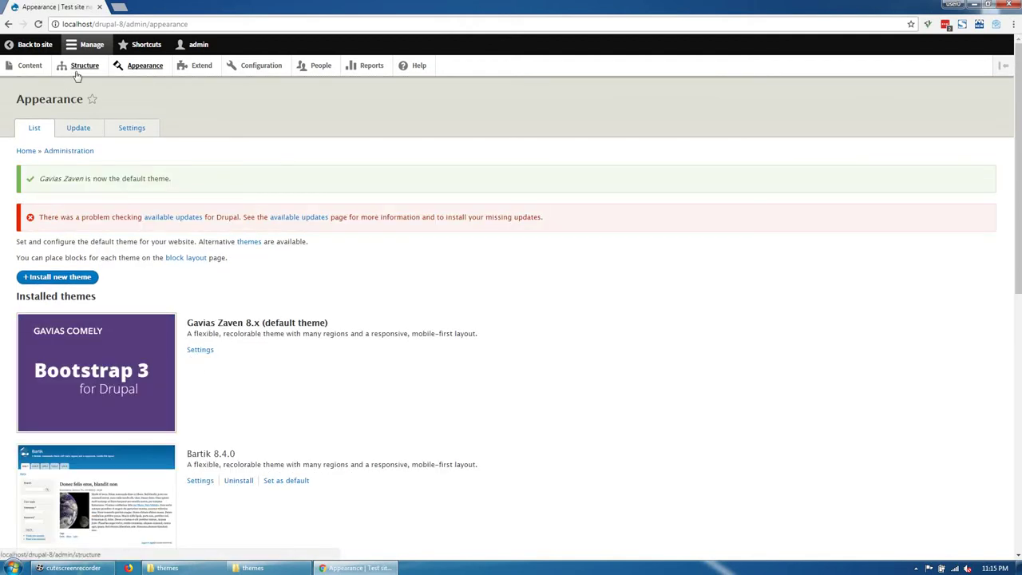
# In the Gavias Zaven block layout, assign the Search block to the Search region and Breadcrumbs to the Breadcrumbs region
pyautogui.click(80, 69)
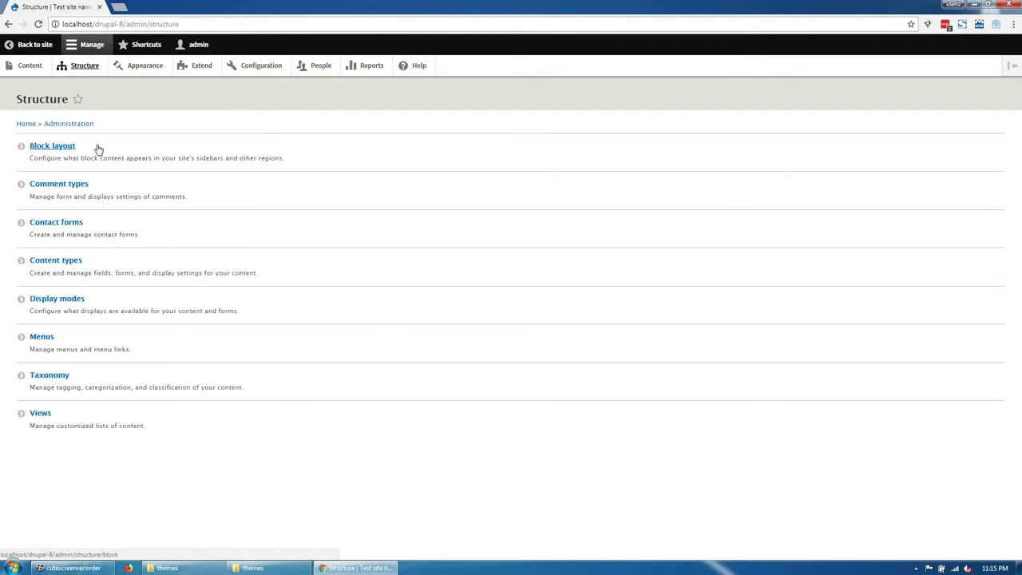
pyautogui.click(64, 150)
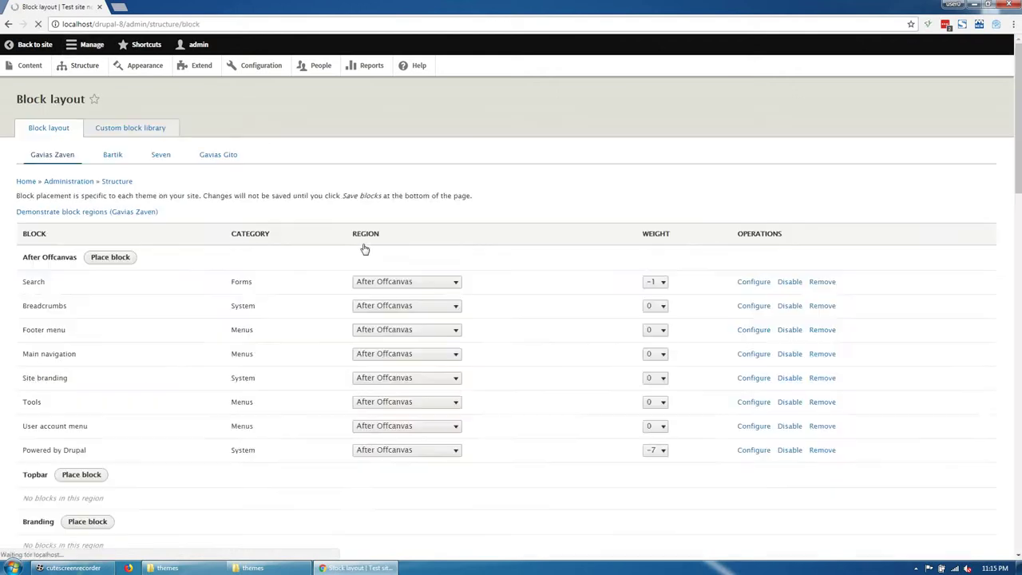
pyautogui.click(511, 299)
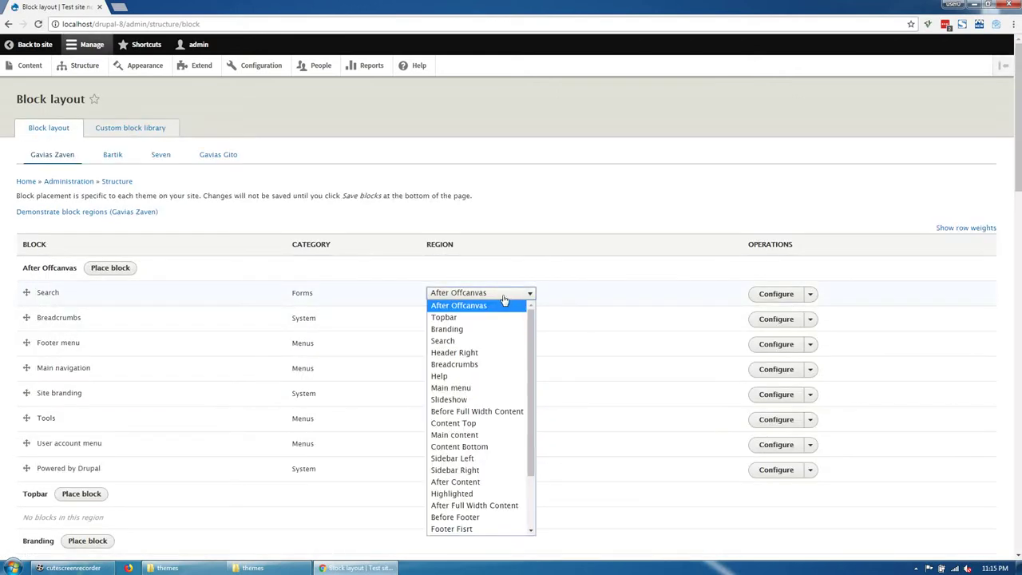
pyautogui.click(488, 325)
pyautogui.click(467, 332)
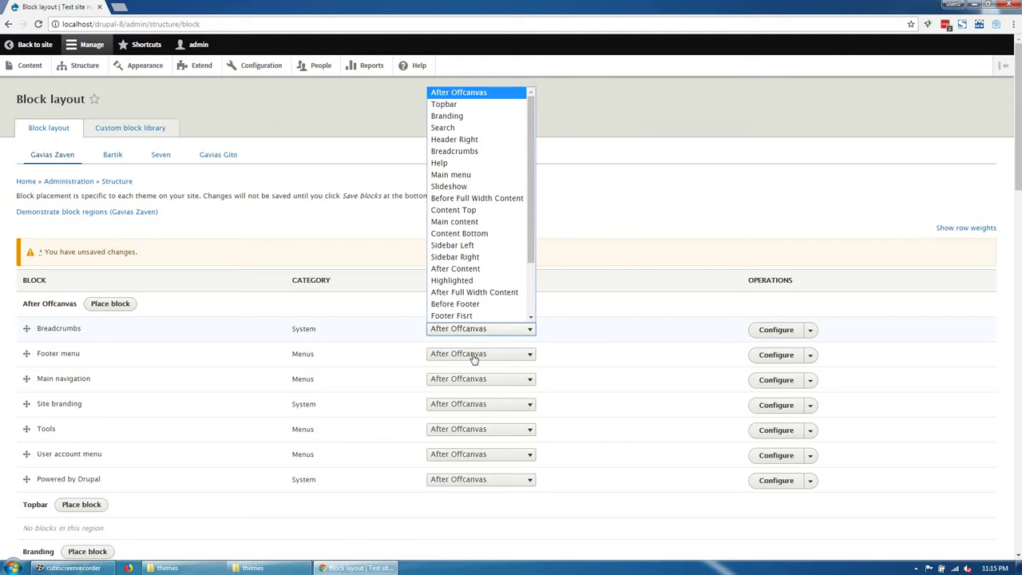
pyautogui.click(471, 150)
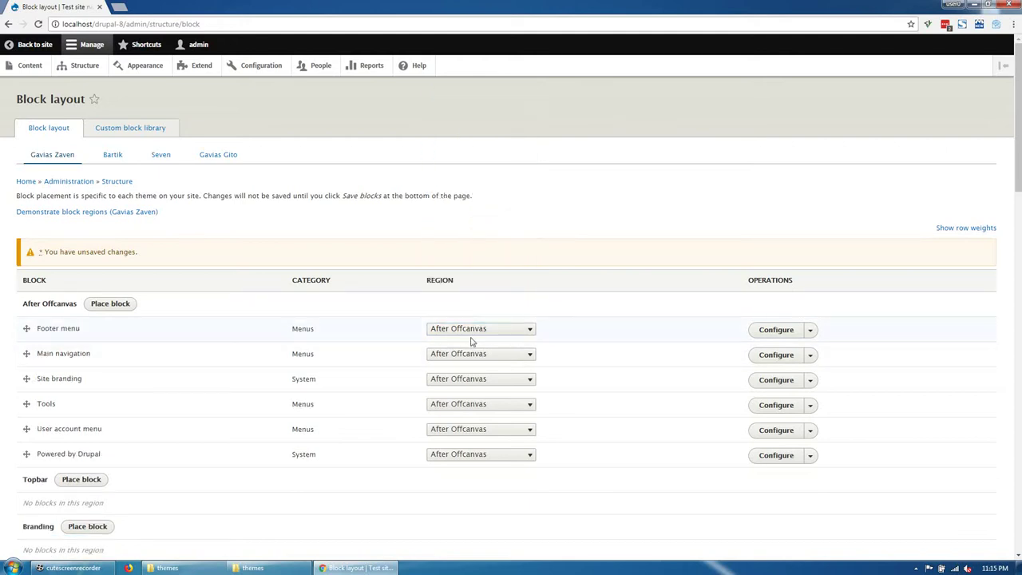
# Move the Footer menu and Main navigation blocks out of the After Offcanvas region into other regions
pyautogui.click(471, 332)
pyautogui.scroll(-3, 471, 319)
pyautogui.click(471, 316)
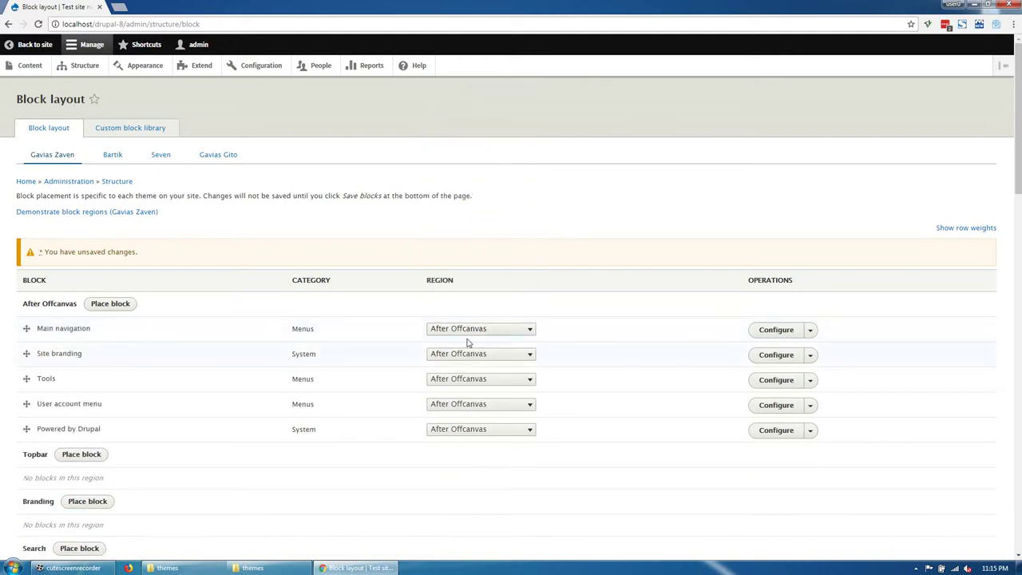
pyautogui.click(470, 334)
pyautogui.click(464, 226)
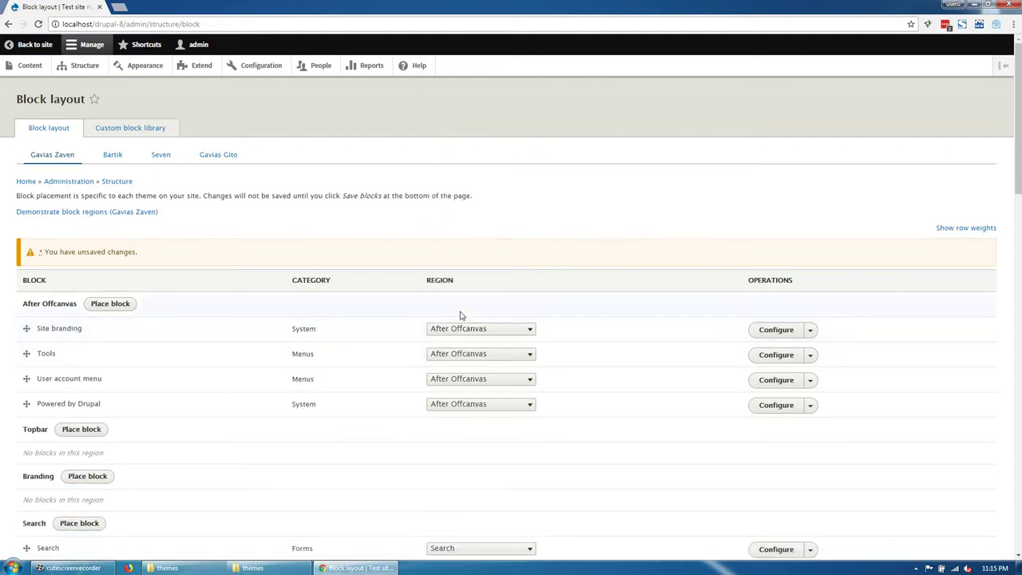
# Move the Site branding block from the After Offcanvas region to the Branding region
pyautogui.click(461, 331)
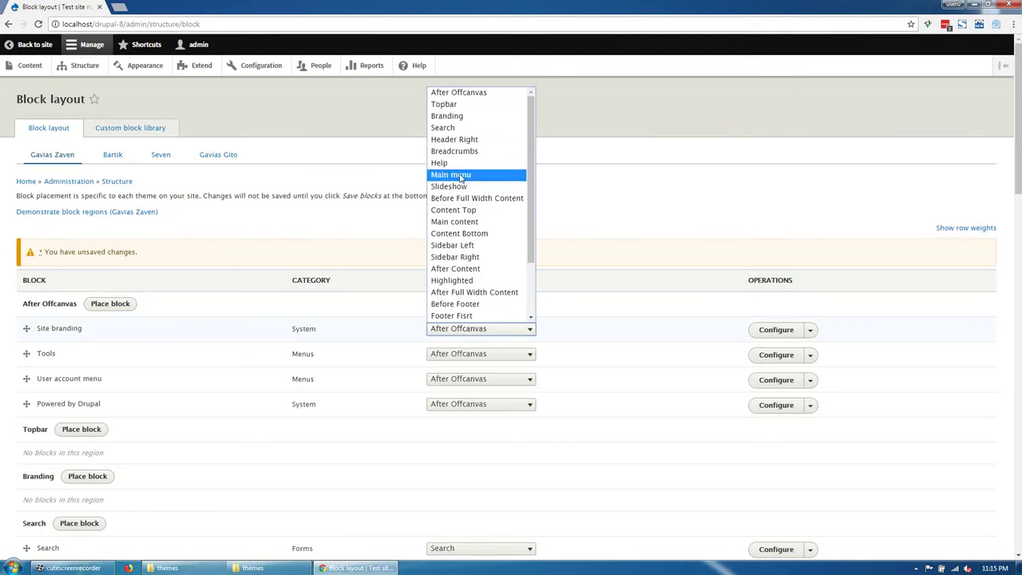
pyautogui.click(455, 128)
pyautogui.scroll(-2, 421, 371)
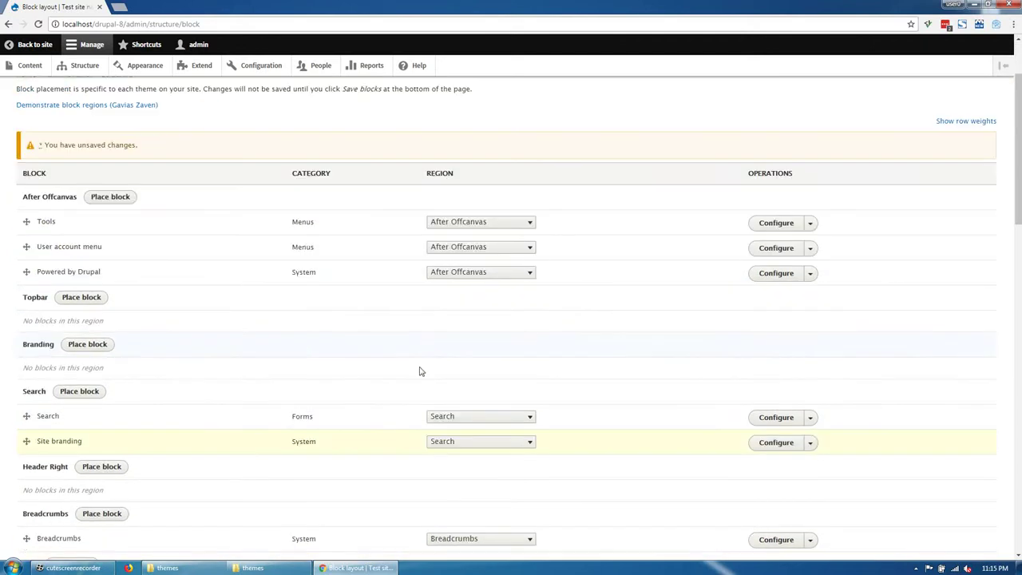
pyautogui.click(437, 443)
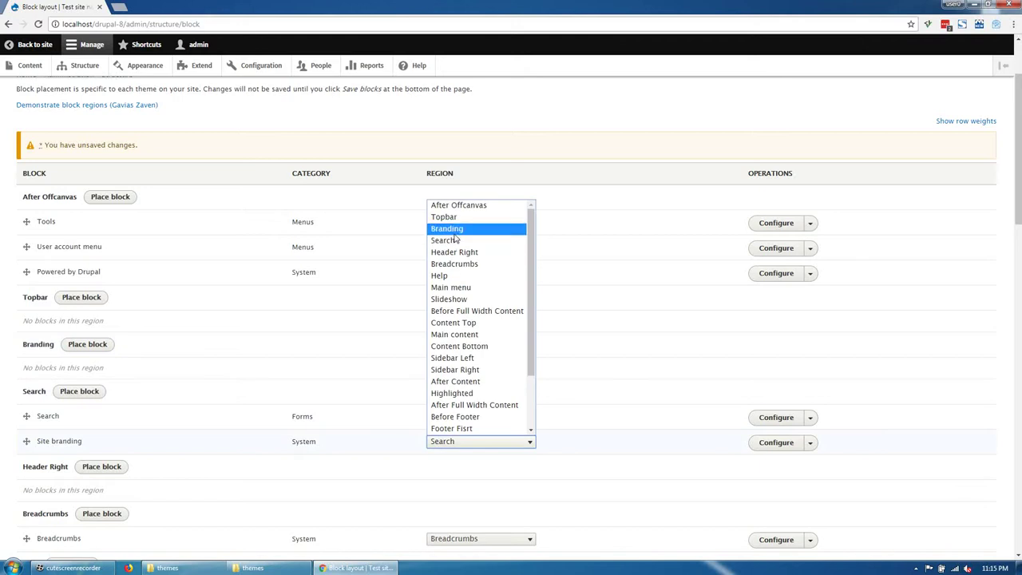
pyautogui.click(446, 226)
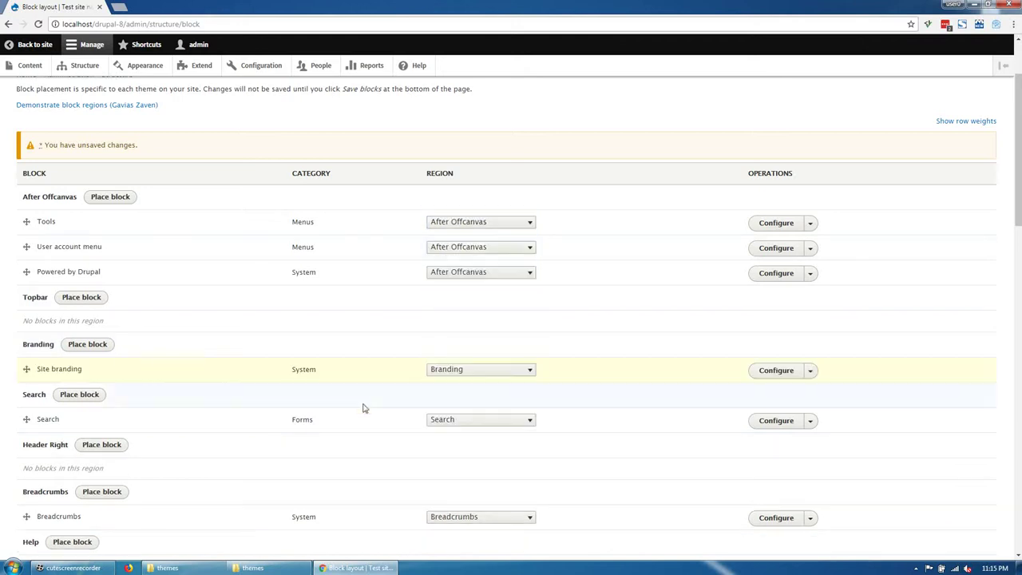
# Assign the Tools, User account menu and Powered by Drupal blocks to the Other region
pyautogui.click(498, 229)
pyautogui.scroll(-1, 479, 353)
pyautogui.click(462, 457)
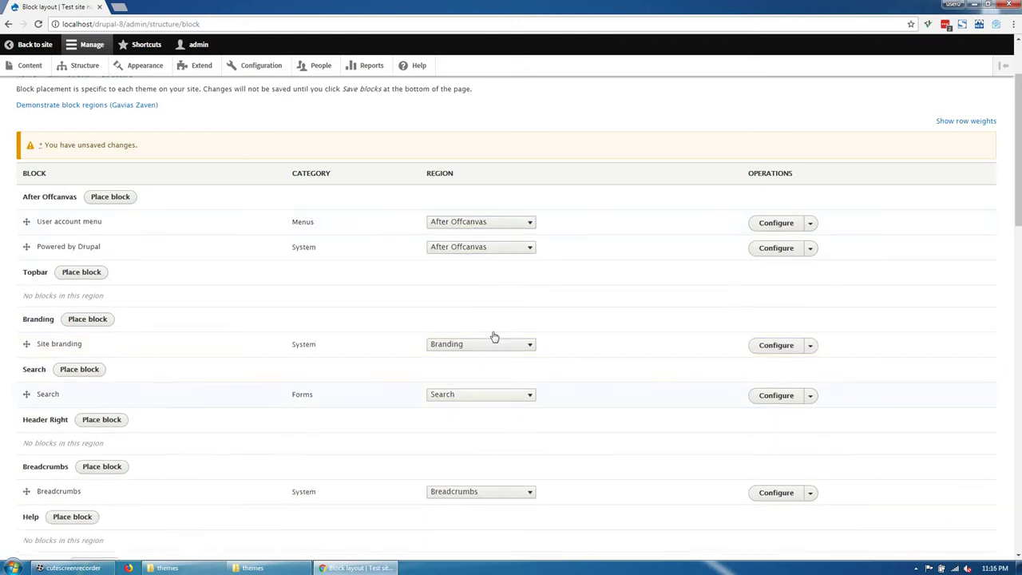
pyautogui.click(482, 224)
pyautogui.scroll(-3, 474, 359)
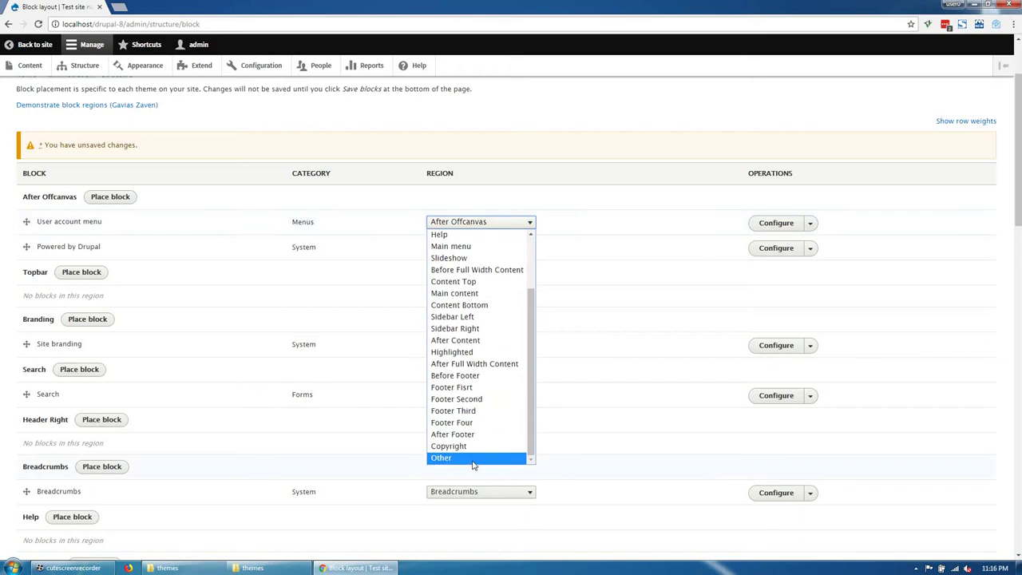
pyautogui.click(472, 458)
pyautogui.click(472, 226)
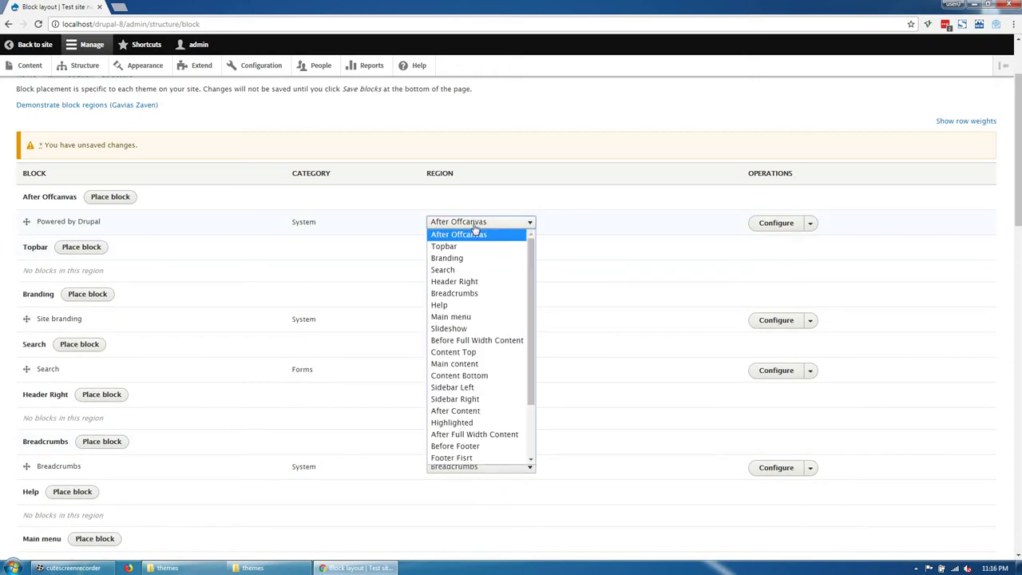
pyautogui.scroll(-2, 476, 433)
pyautogui.click(475, 445)
# Move the Page title block from the Main content region to the Other region
pyautogui.scroll(-7, 410, 419)
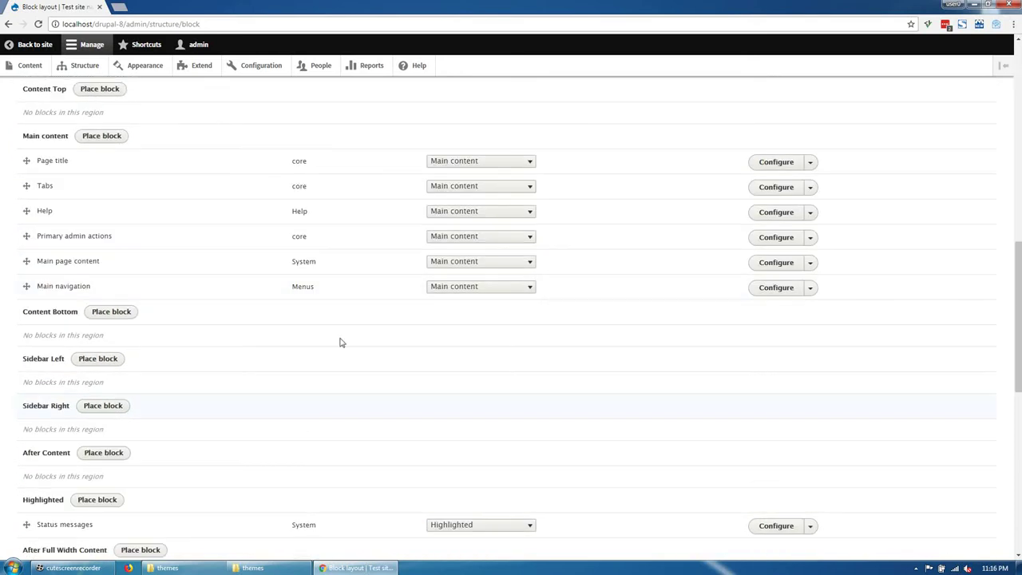
pyautogui.click(455, 164)
pyautogui.scroll(-3, 472, 383)
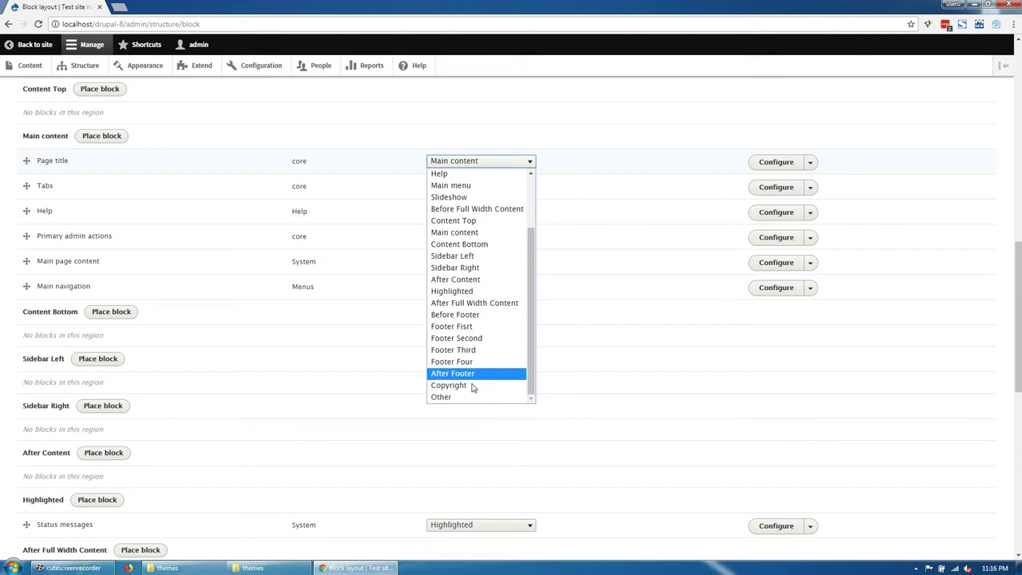
pyautogui.click(470, 397)
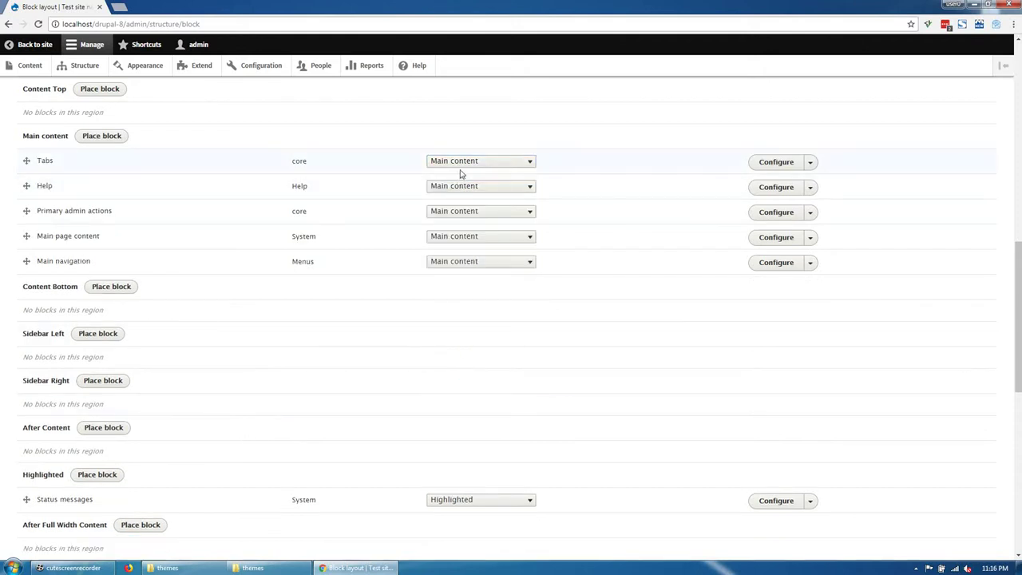
# Move the Tabs, Help and Primary admin actions blocks from Main content to the Help region
pyautogui.click(460, 163)
pyautogui.click(459, 244)
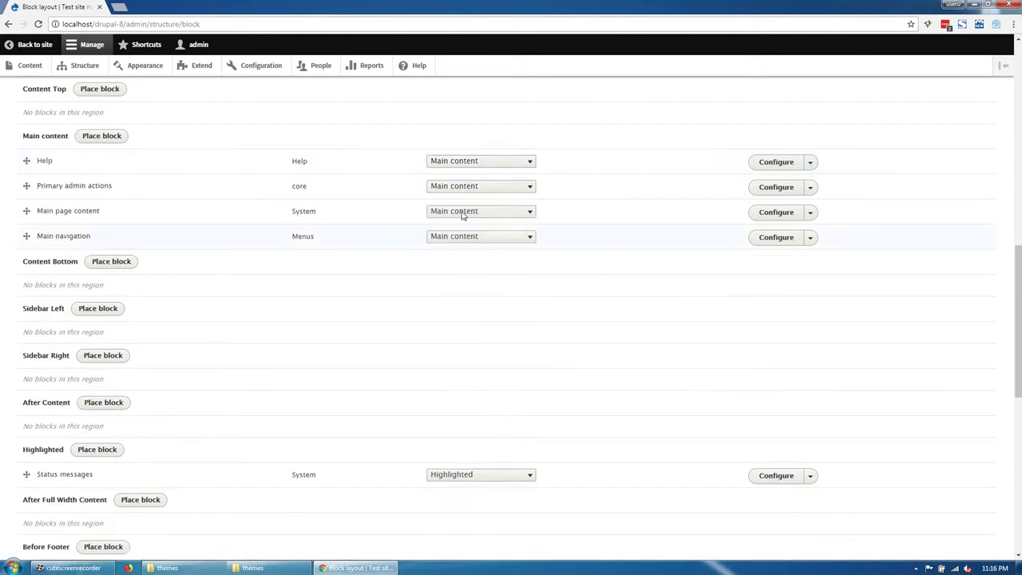
pyautogui.click(464, 163)
pyautogui.click(448, 245)
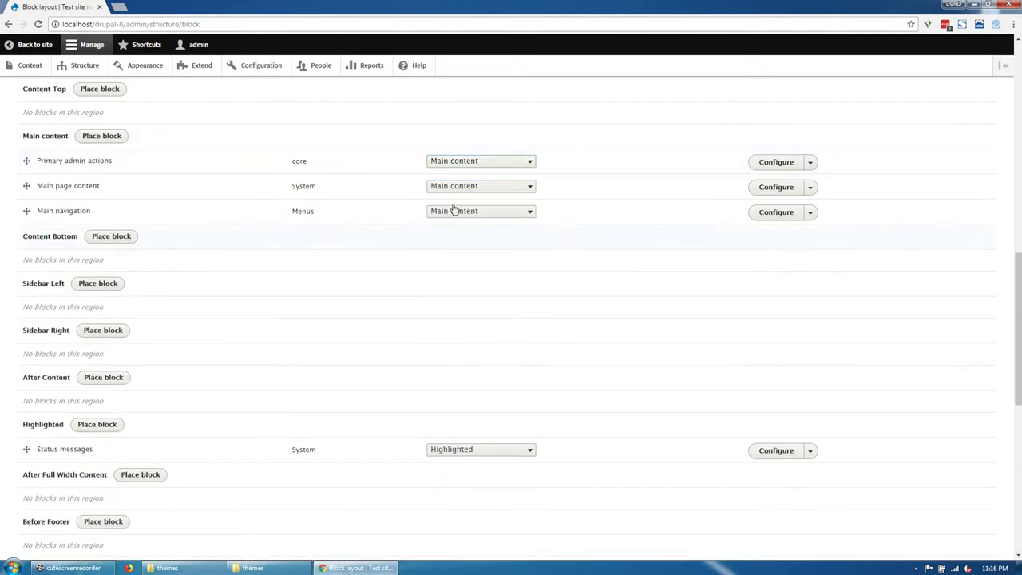
pyautogui.click(461, 166)
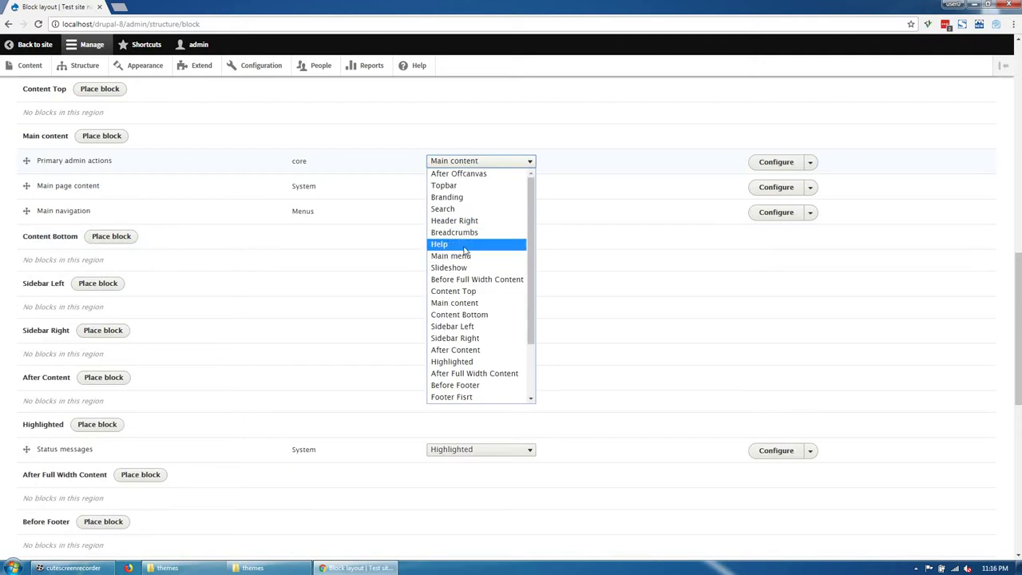
pyautogui.click(465, 244)
# Move the Main navigation block from Main content to the Main menu region and check its placement
pyautogui.click(455, 183)
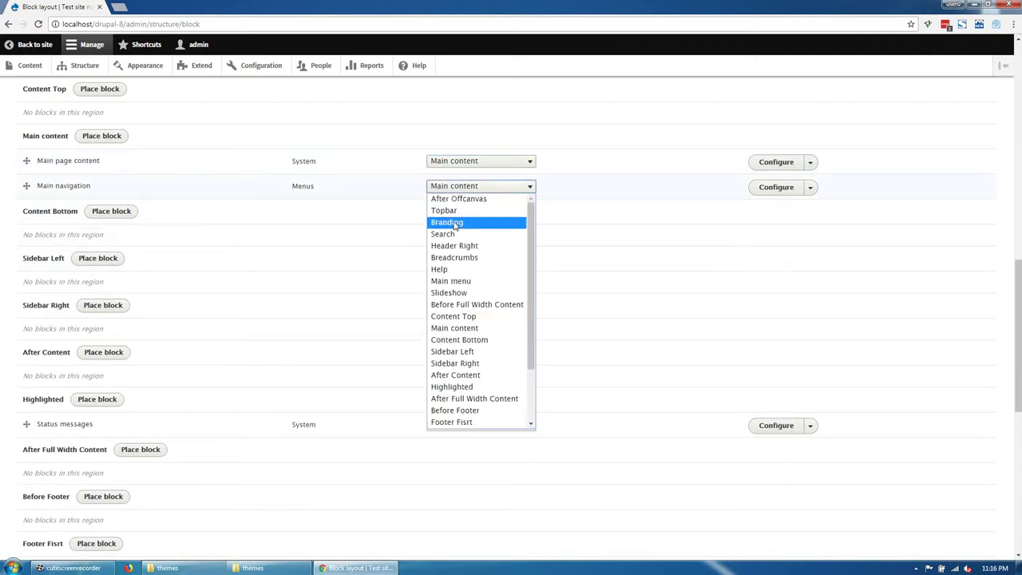
pyautogui.click(454, 281)
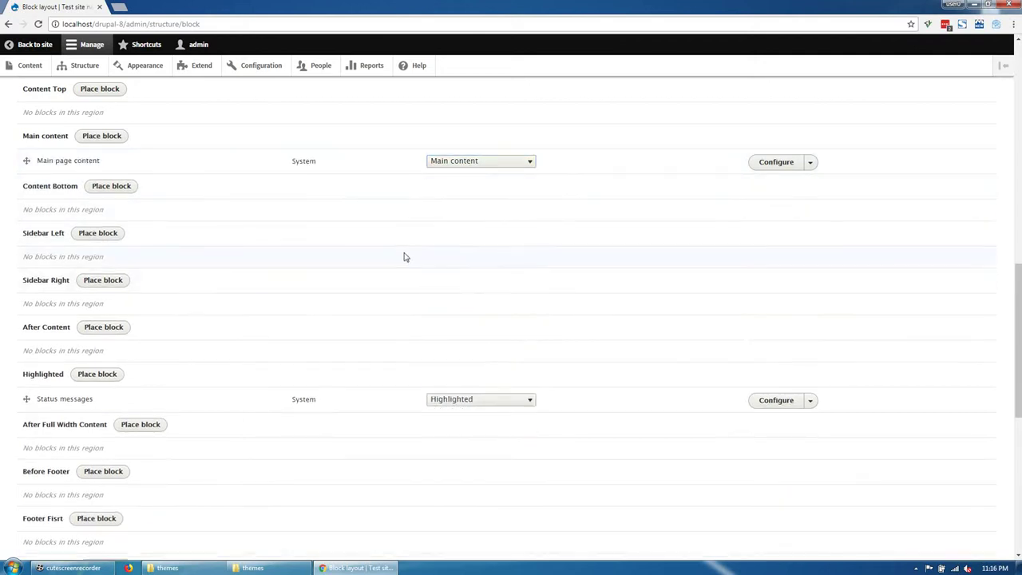
pyautogui.scroll(5, 404, 256)
pyautogui.scroll(-7, 213, 450)
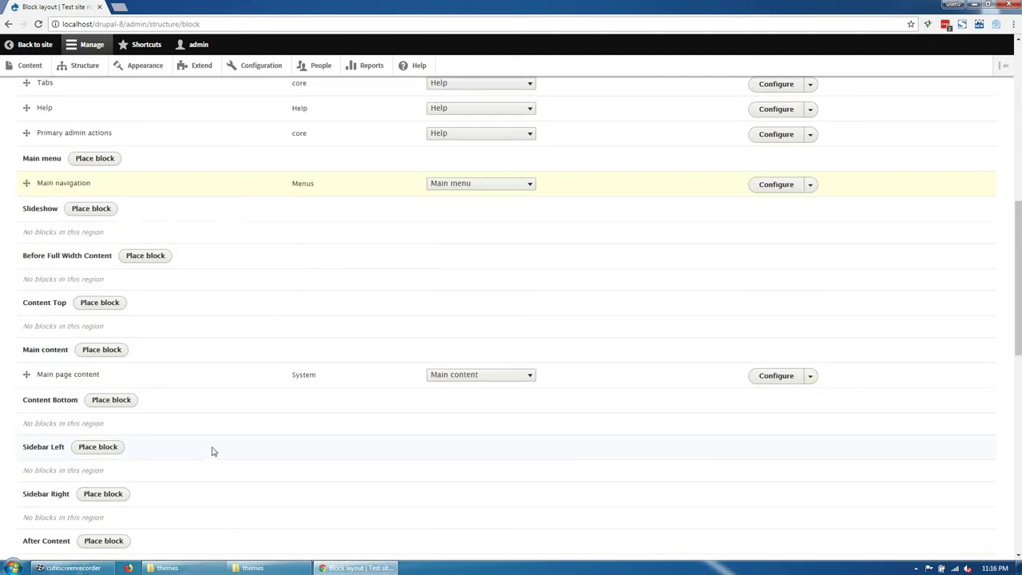
# Assign the Status messages block to the Help region and save the block layout
pyautogui.click(440, 295)
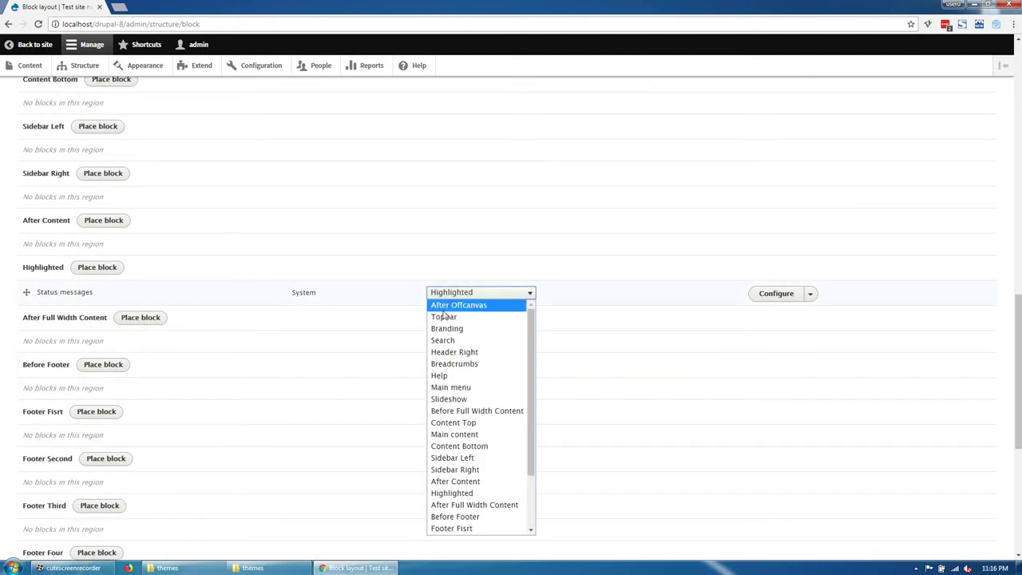
pyautogui.click(451, 374)
pyautogui.scroll(-5, 240, 383)
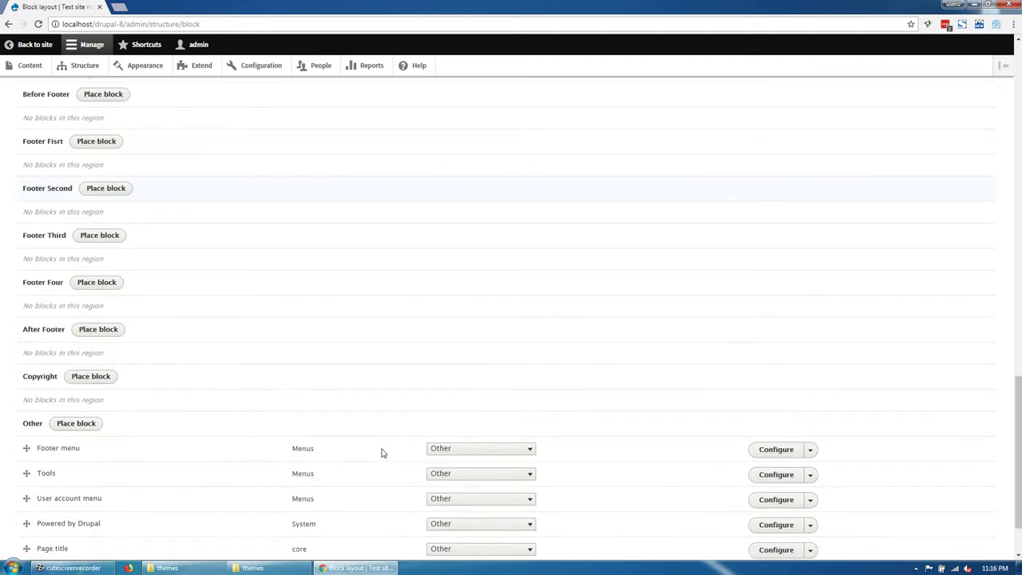
pyautogui.click(47, 501)
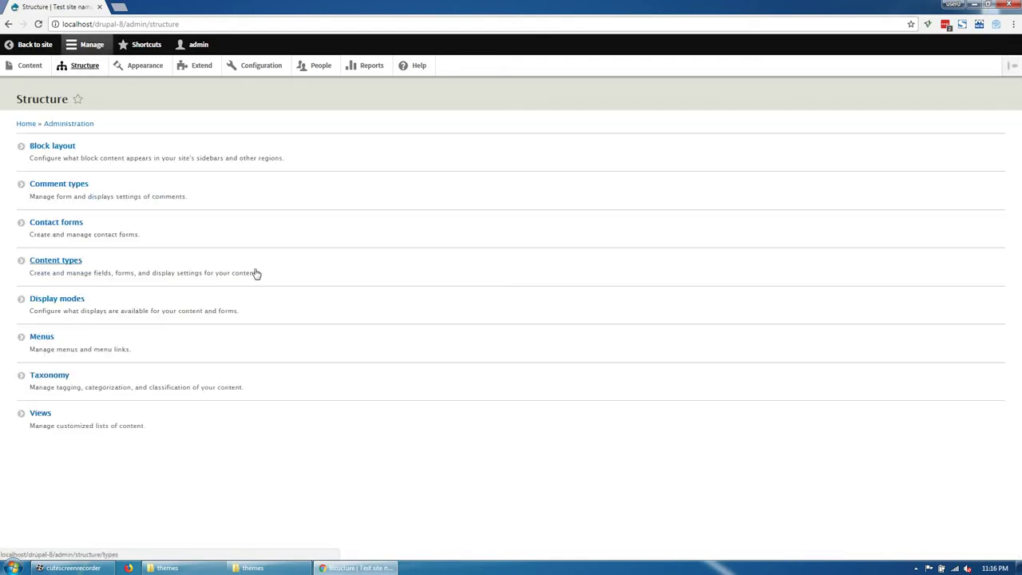
# Review the content types that exist on the site
pyautogui.click(56, 262)
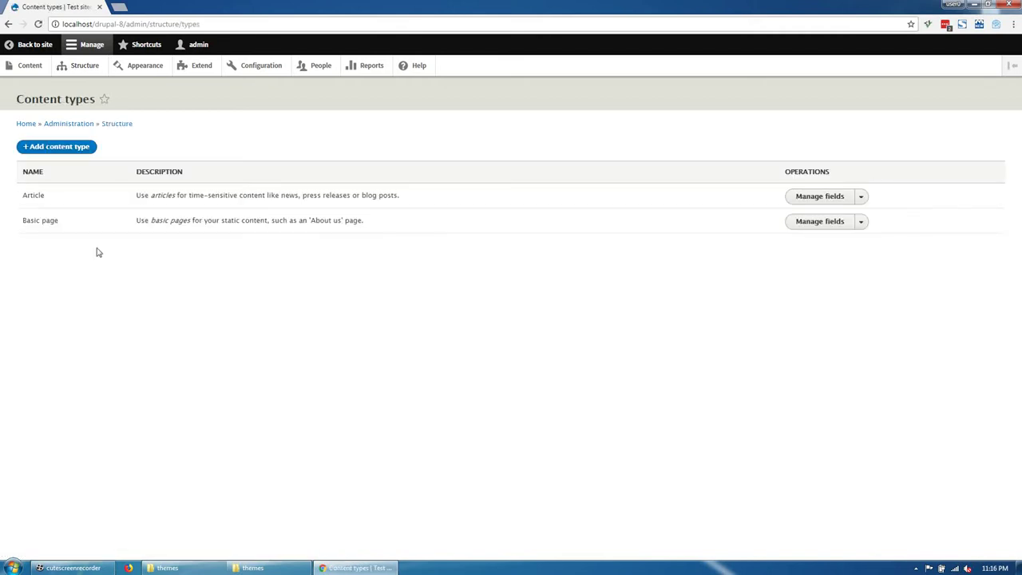
# Install Gavias Themer, Block Builder v2, Custom View, SliderLayer, Views Magazine, Webform Element and Zaven Themer, accepting the required Webform module
pyautogui.click(200, 71)
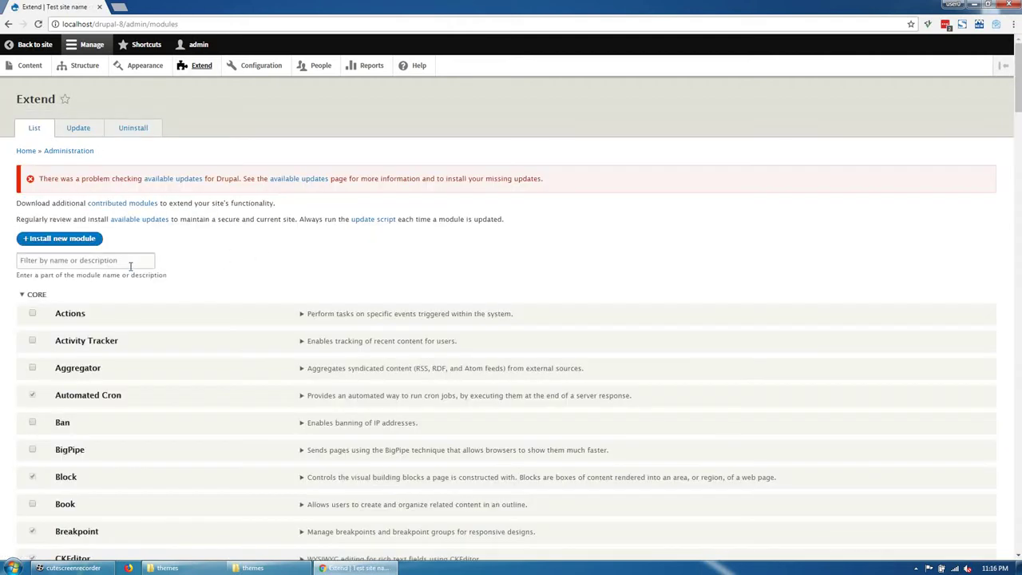
pyautogui.click(142, 267)
pyautogui.write('gav')
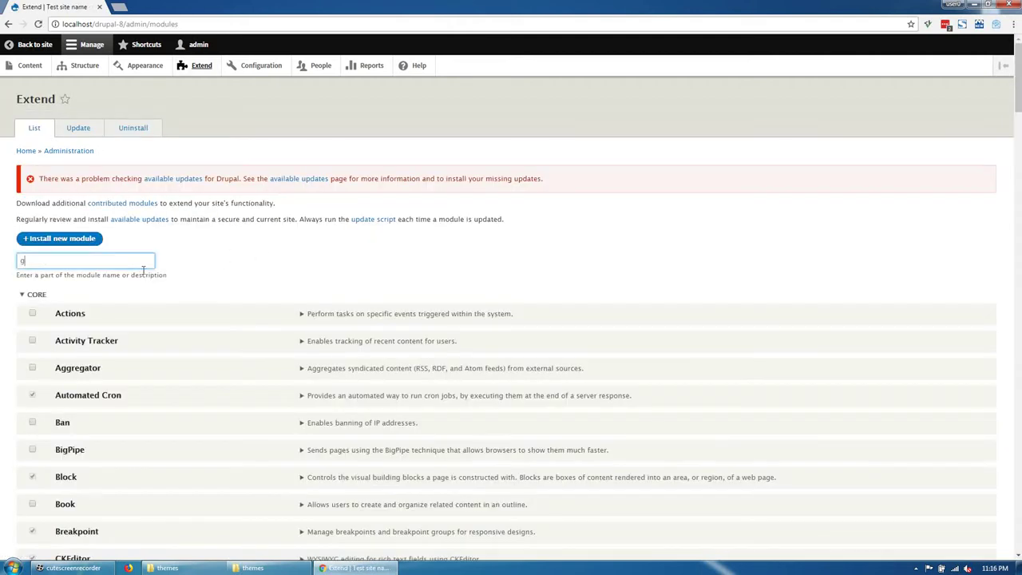
pyautogui.click(99, 367)
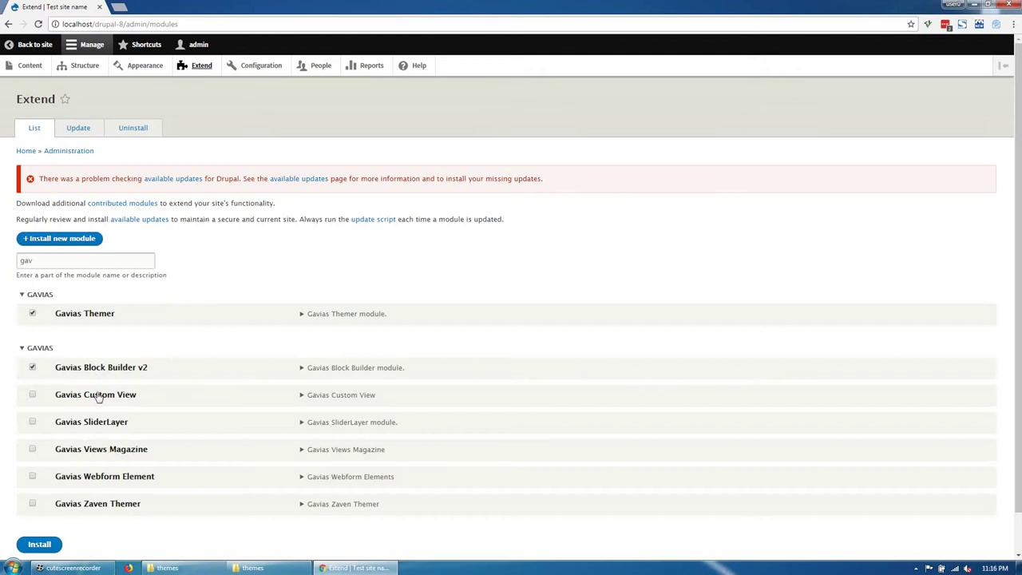
pyautogui.click(96, 425)
pyautogui.click(99, 451)
pyautogui.click(104, 479)
pyautogui.click(108, 503)
pyautogui.click(41, 544)
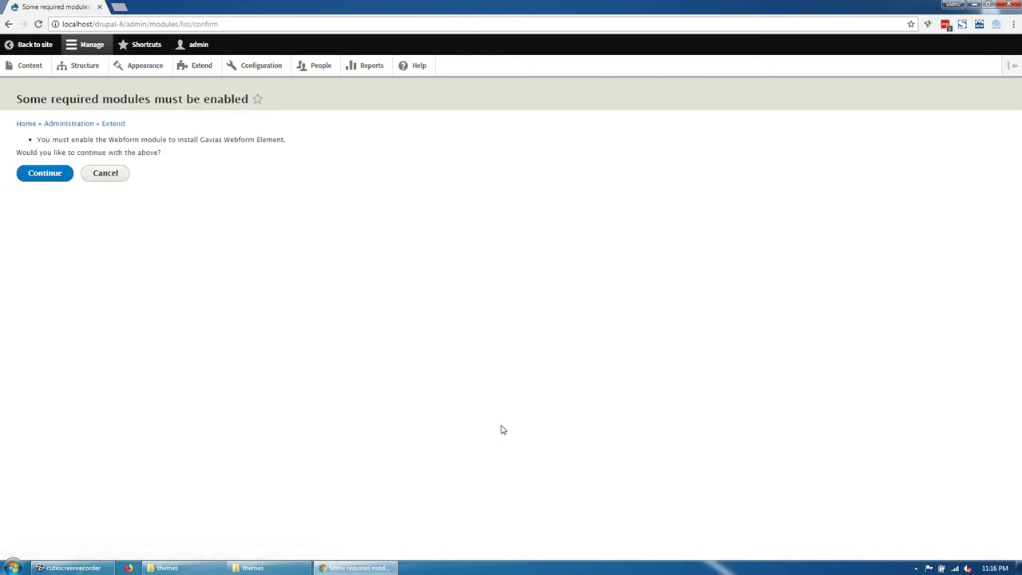
pyautogui.click(43, 175)
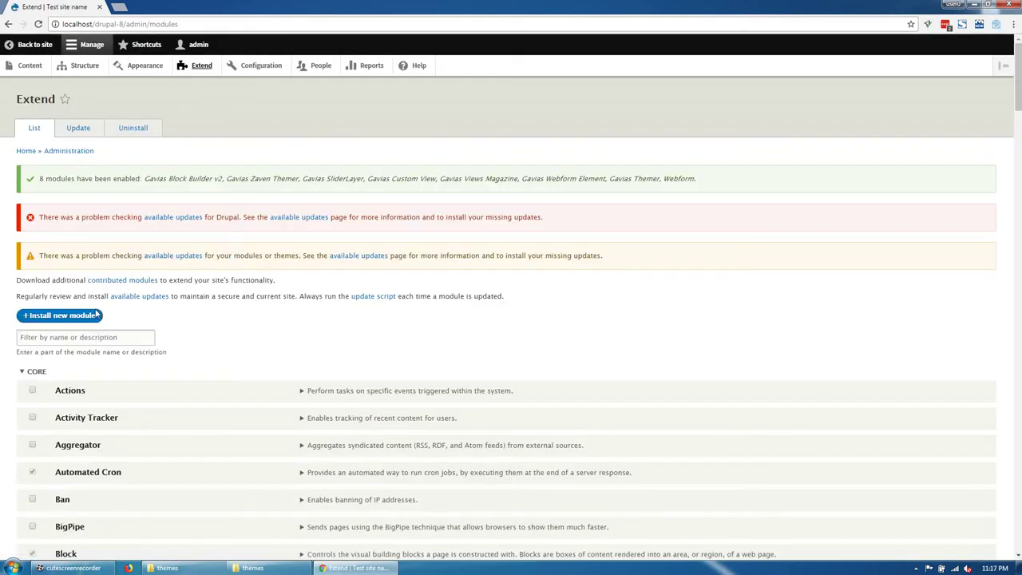
# Filter the modules by "za" and install Features Zaven together with the modules it requires
pyautogui.click(95, 338)
pyautogui.write('za')
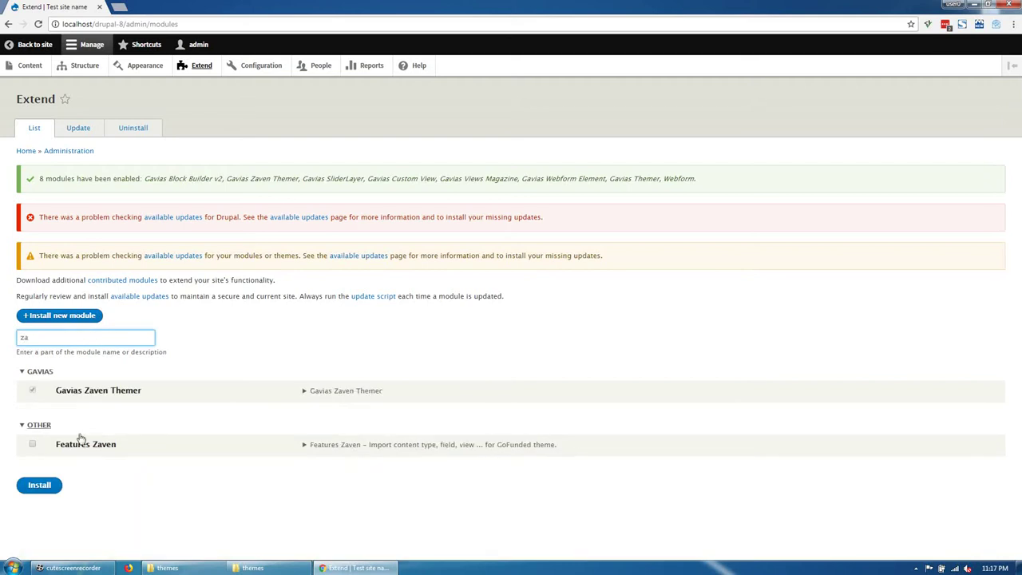
pyautogui.click(44, 491)
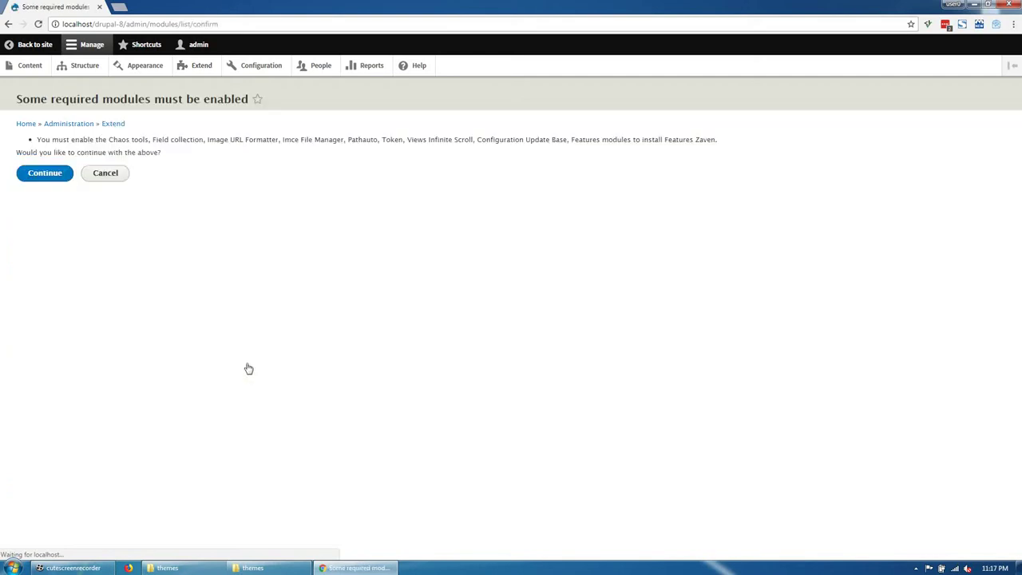
pyautogui.click(37, 174)
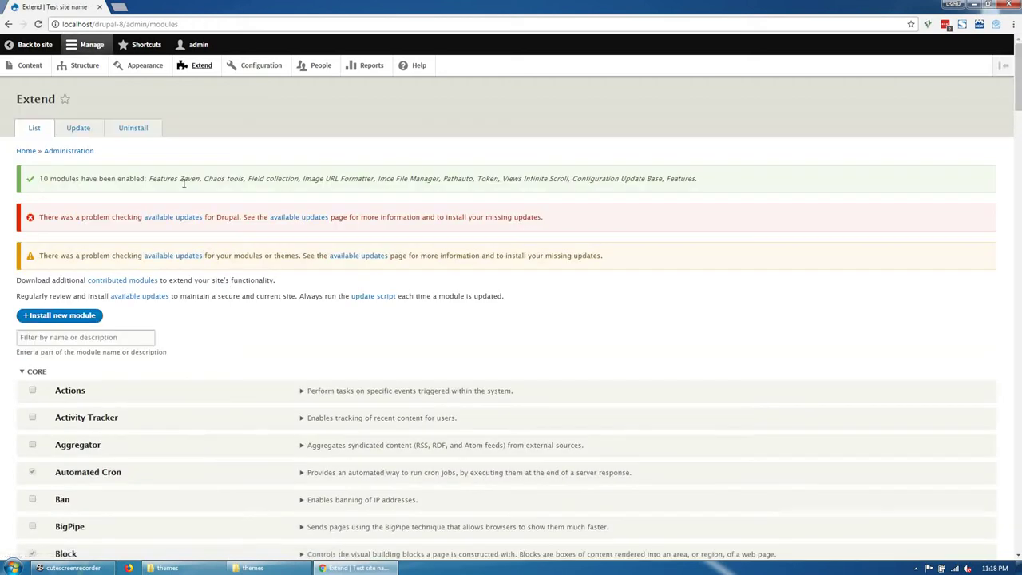
pyautogui.moveTo(181, 180); pyautogui.dragTo(292, 181)
# Open the content types list again and look over the types imported by Features Zaven
pyautogui.click(90, 71)
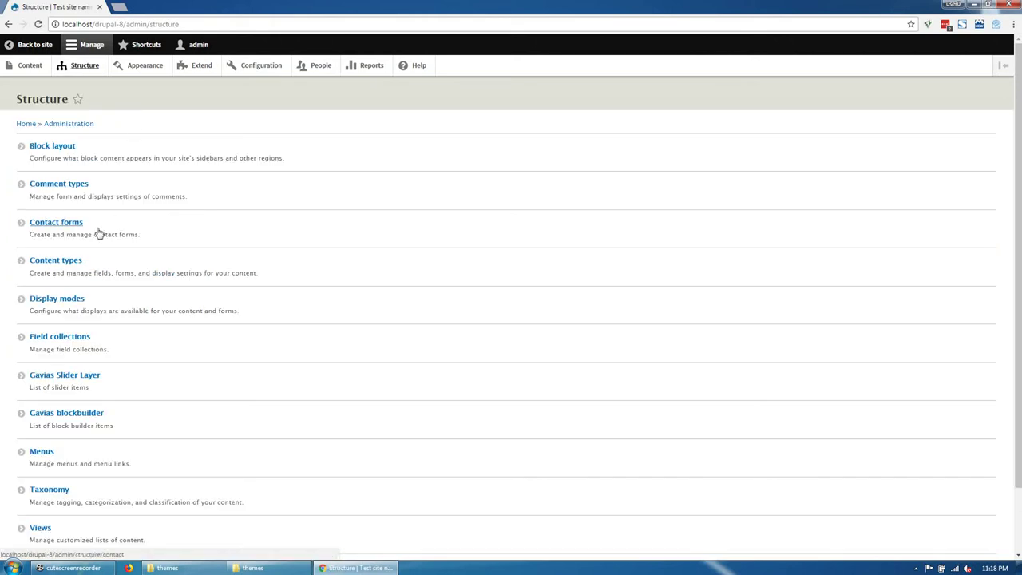
pyautogui.click(74, 261)
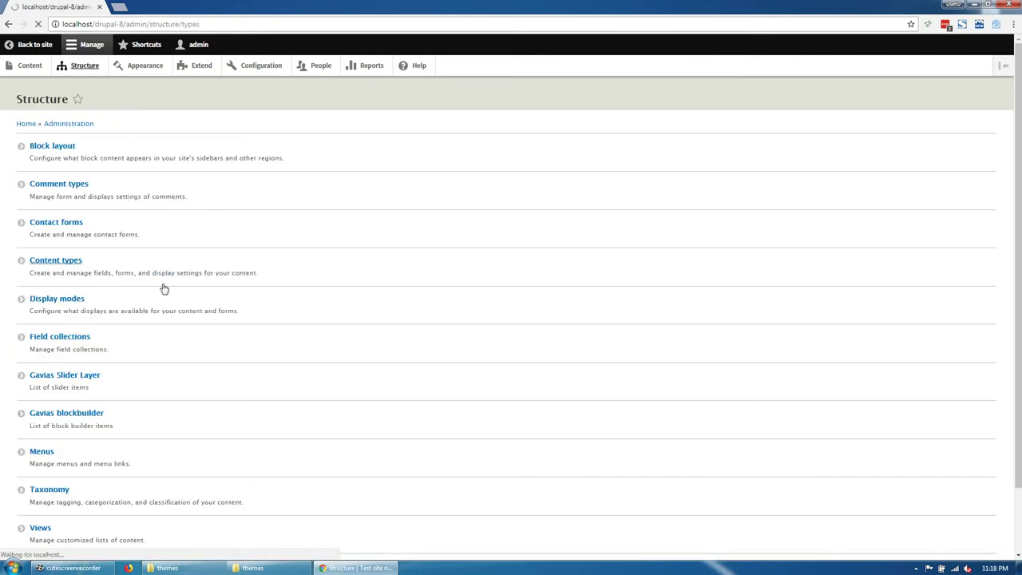
pyautogui.moveTo(36, 224); pyautogui.dragTo(55, 370)
pyautogui.click(57, 342)
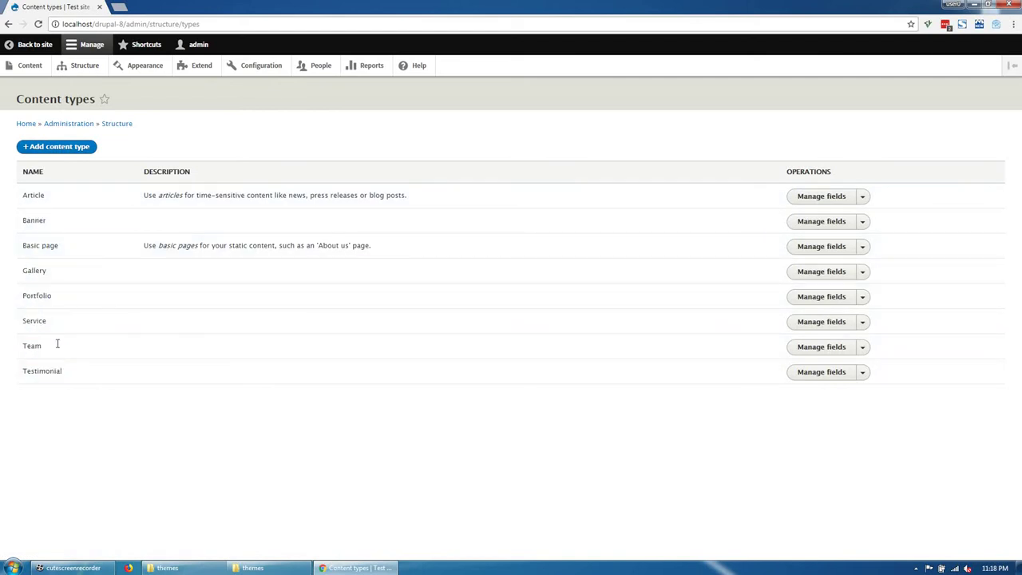
# In the Basic page form display, move the Block Builder field out of the Disabled section and save
pyautogui.click(862, 248)
pyautogui.click(833, 263)
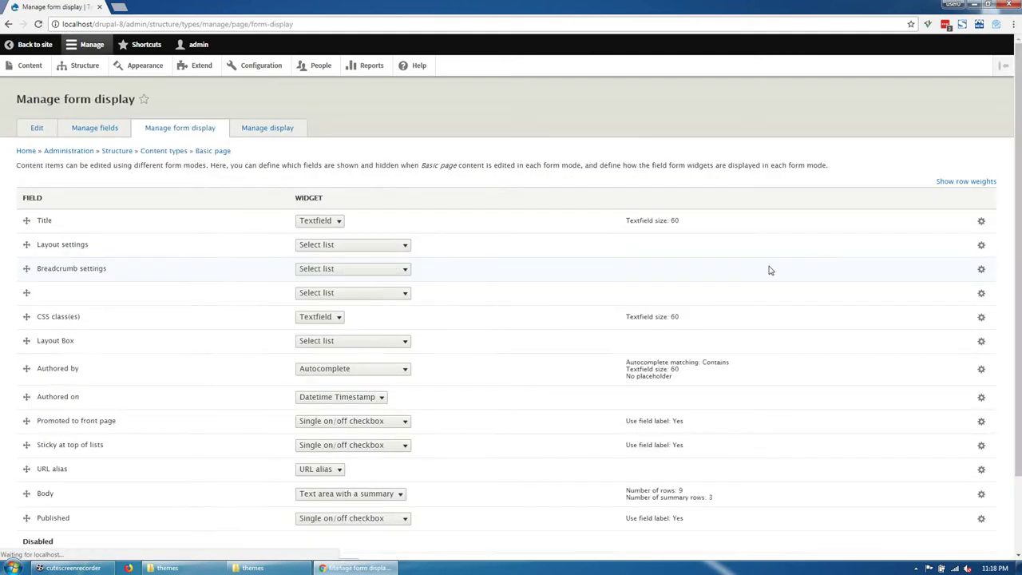
pyautogui.scroll(-2, 171, 372)
pyautogui.moveTo(40, 473); pyautogui.dragTo(128, 488)
pyautogui.scroll(-2, 184, 494)
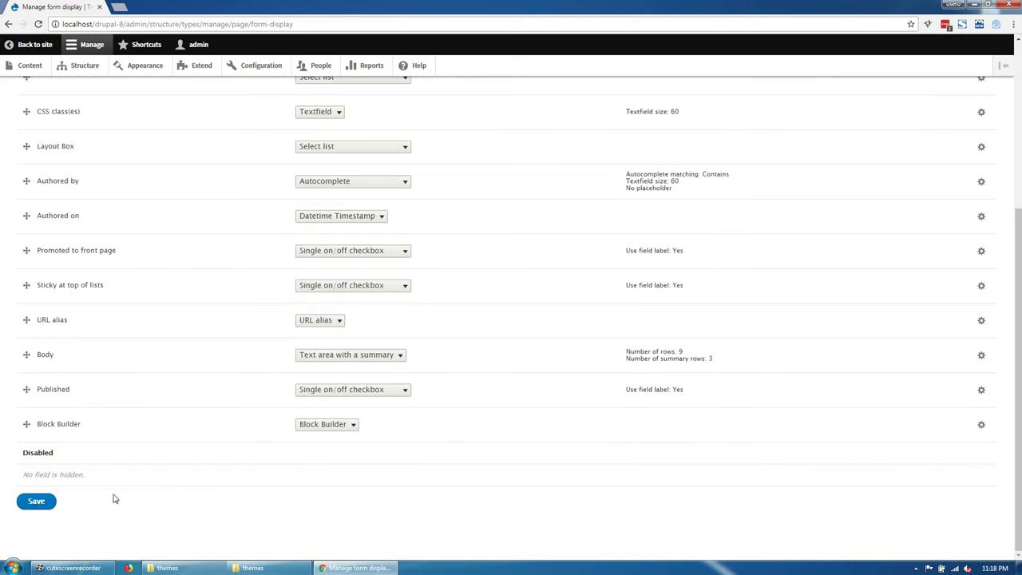
pyautogui.click(36, 500)
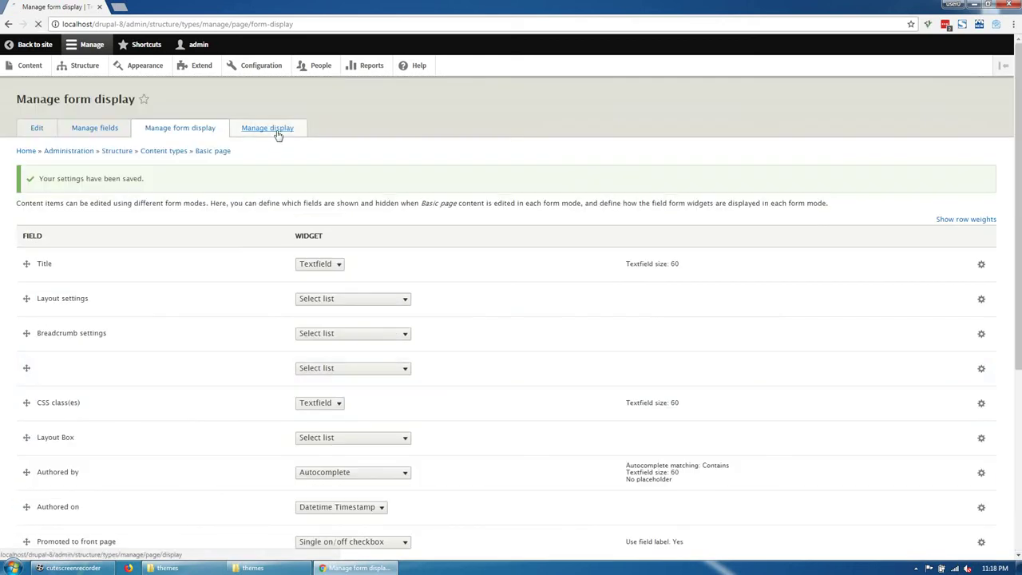
# In the Basic page display settings, move Block Builder out of the Disabled section, set its label to Hidden and save
pyautogui.click(276, 130)
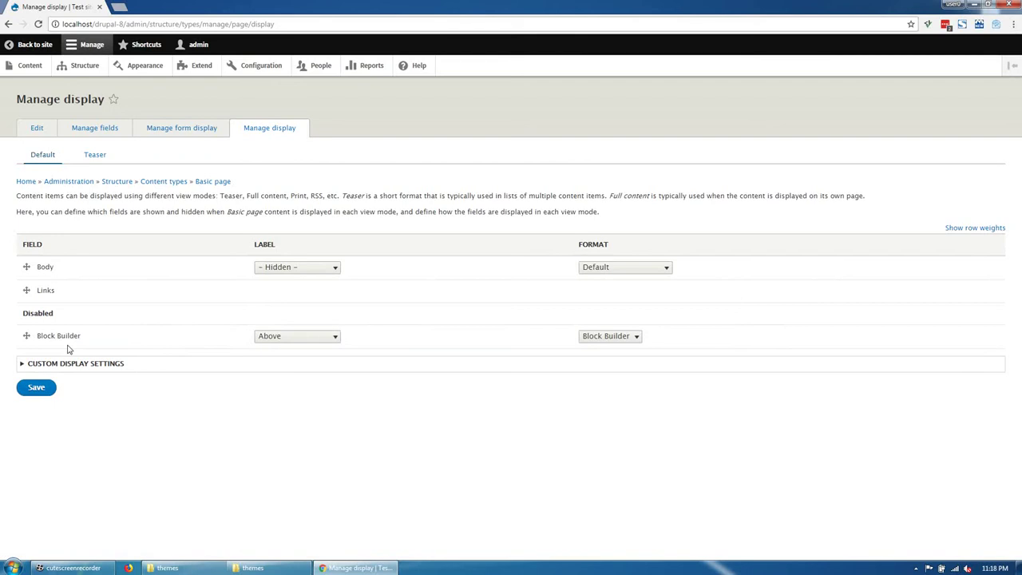
pyautogui.moveTo(39, 339); pyautogui.dragTo(36, 315)
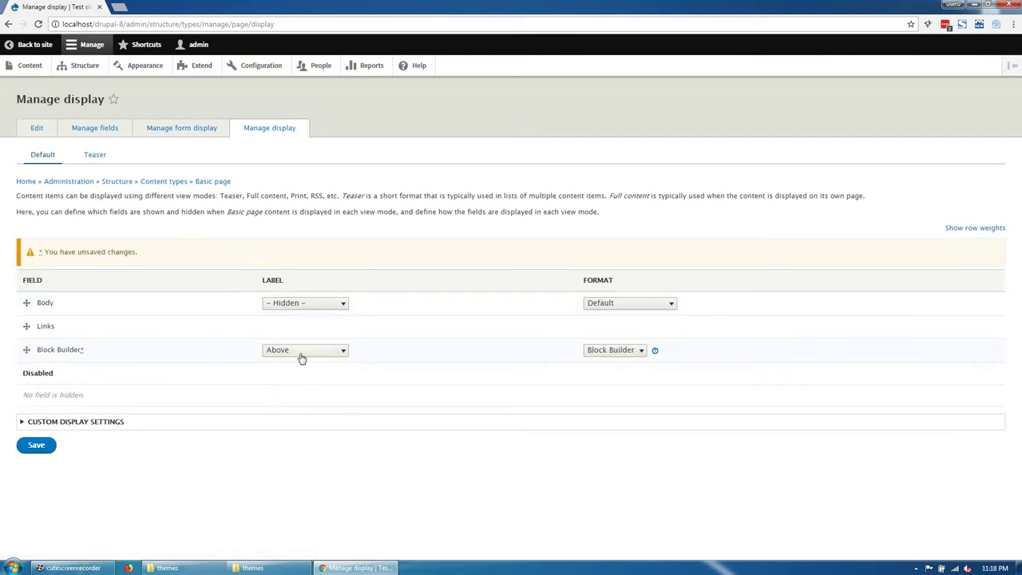
pyautogui.click(296, 330)
pyautogui.click(293, 366)
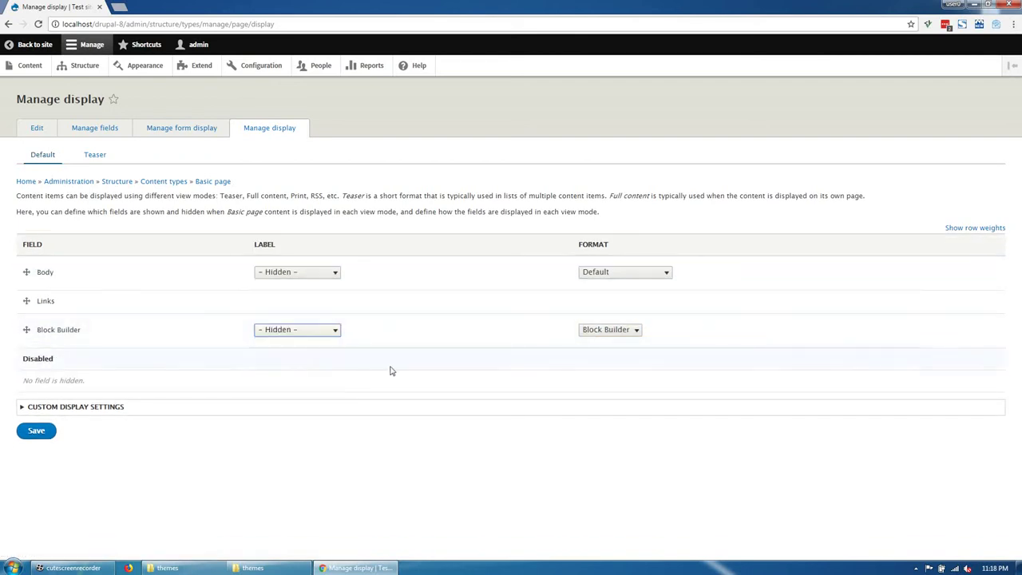
pyautogui.click(37, 430)
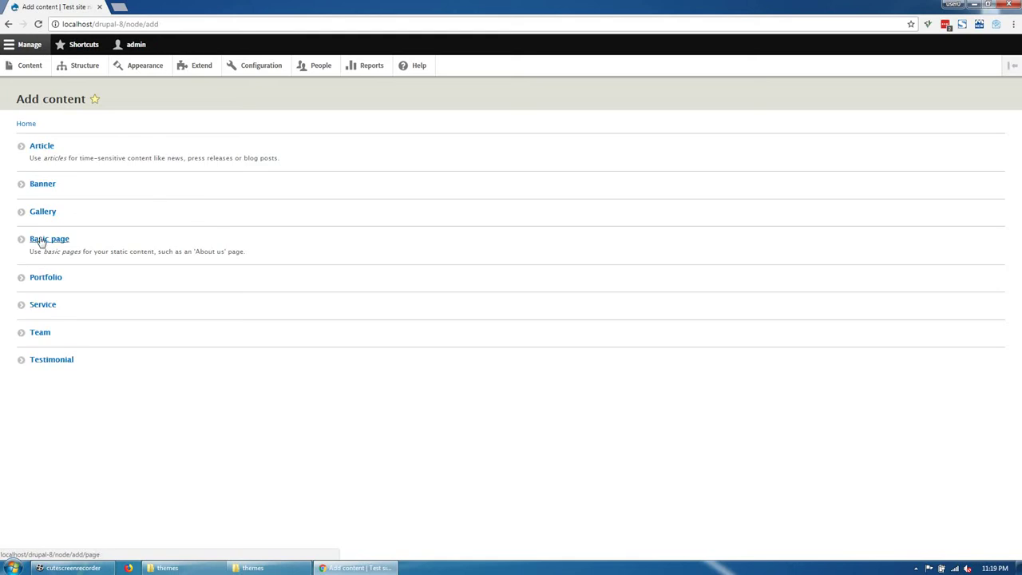
# Start a new Basic page and title it "Home Page", leaving the body empty
pyautogui.click(33, 240)
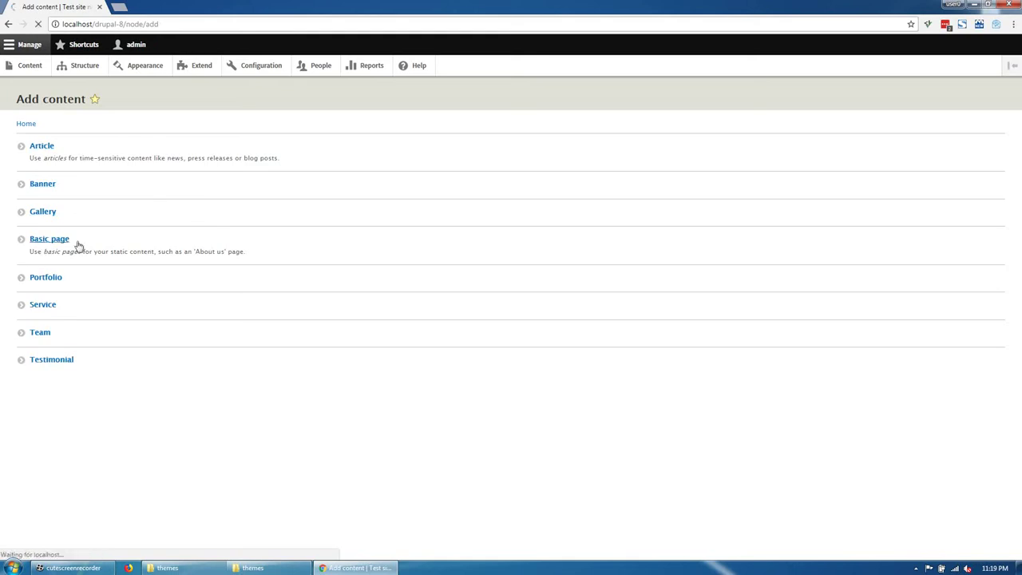
pyautogui.click(104, 156)
pyautogui.write('H')
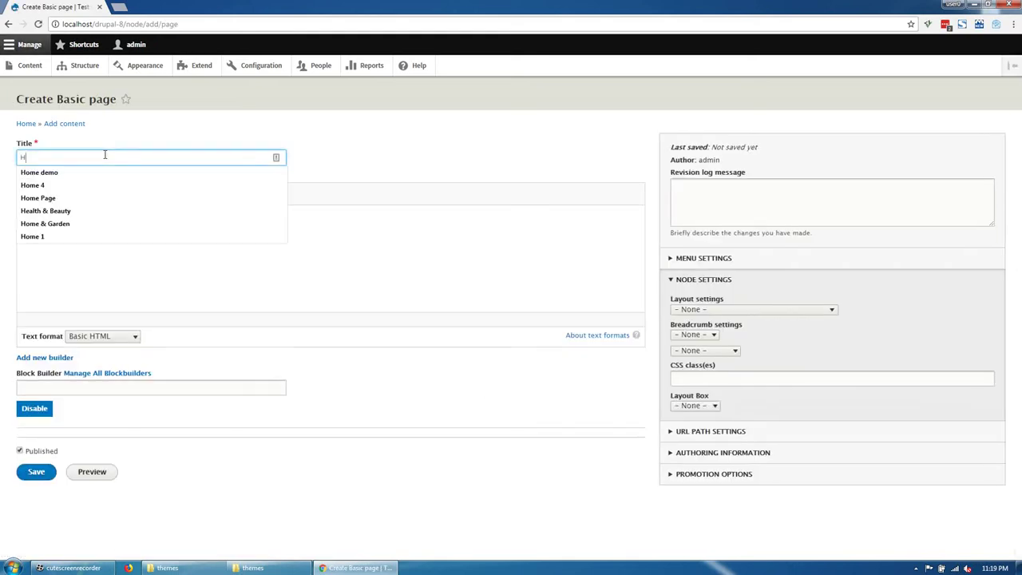
pyautogui.write('ome Page')
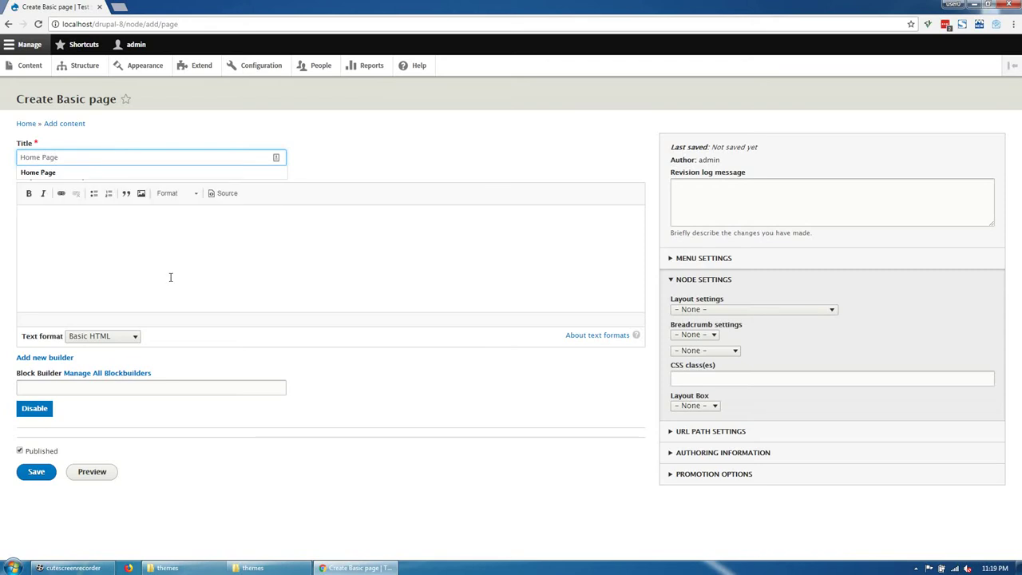
pyautogui.click(170, 276)
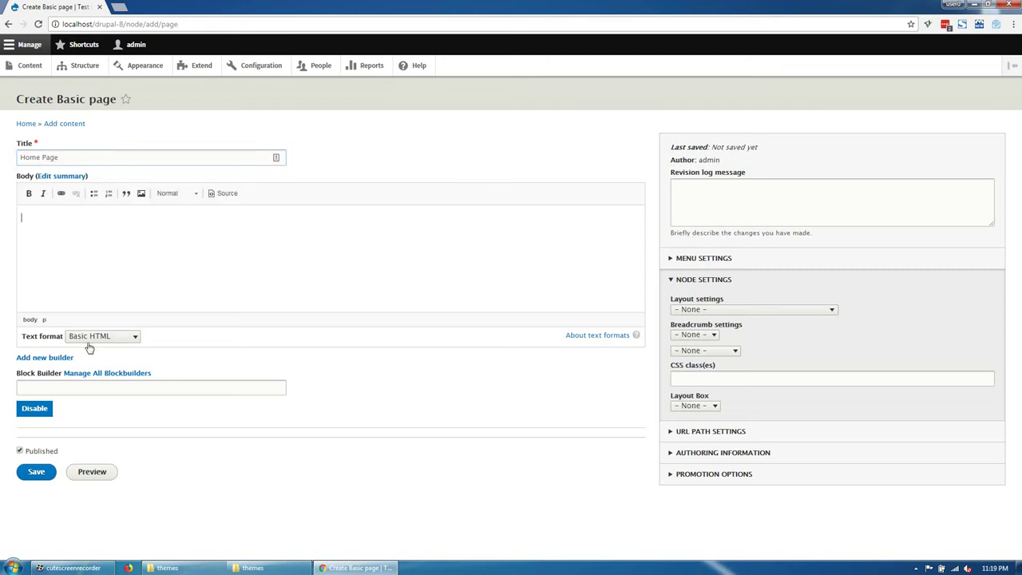
# Add a new block builder to the page with the title "Home Page" and the machine name home_page
pyautogui.click(182, 364)
pyautogui.click(210, 282)
pyautogui.write('Hom')
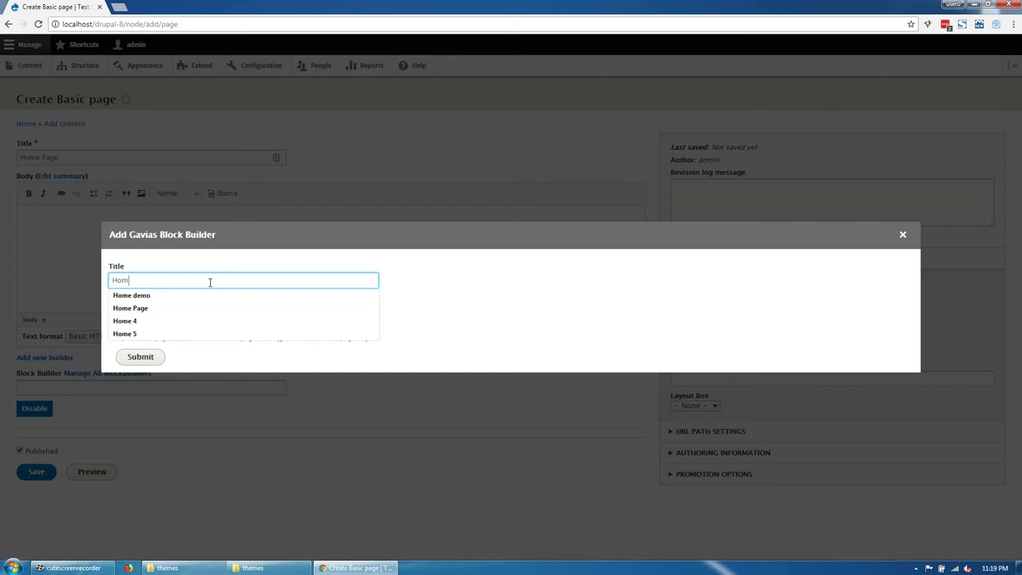
pyautogui.write('e Page')
pyautogui.press('Tab')
pyautogui.write('home')
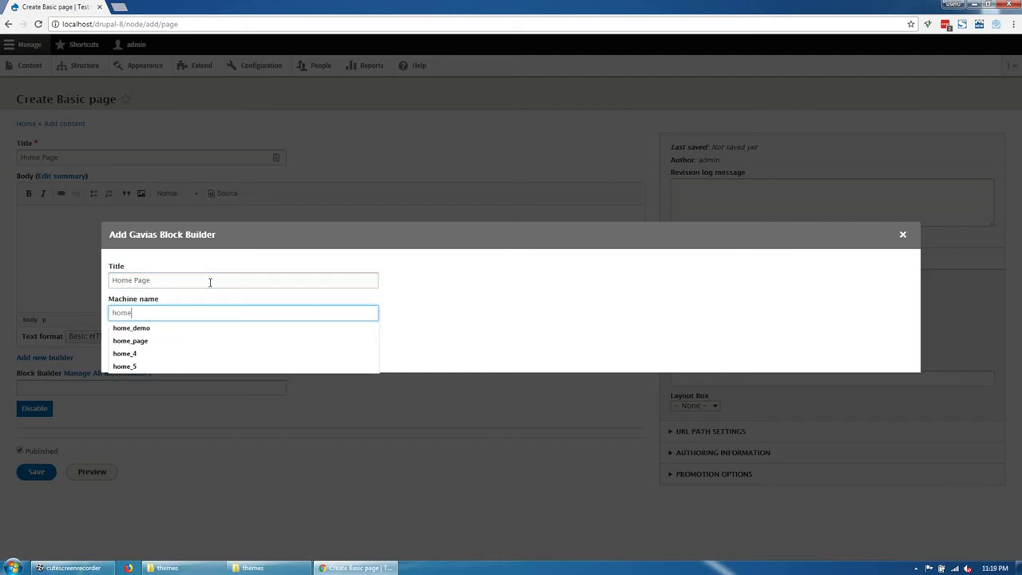
pyautogui.write('_page')
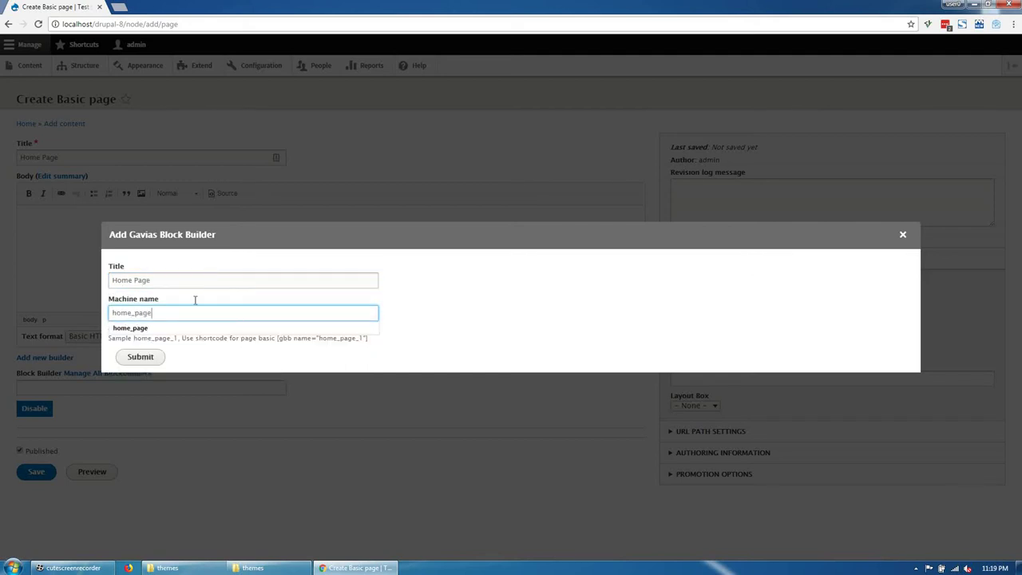
pyautogui.click(139, 357)
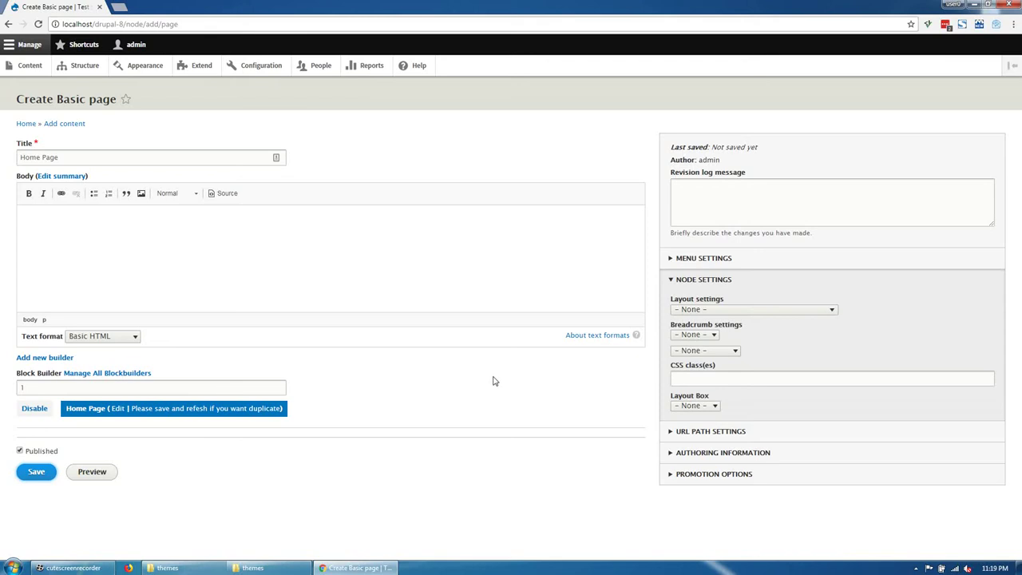
# Set the page layout to "Fullwith no sidebar (use for block builder)", disable the breadcrumb, leave the header at None and save the page
pyautogui.click(702, 311)
pyautogui.click(704, 334)
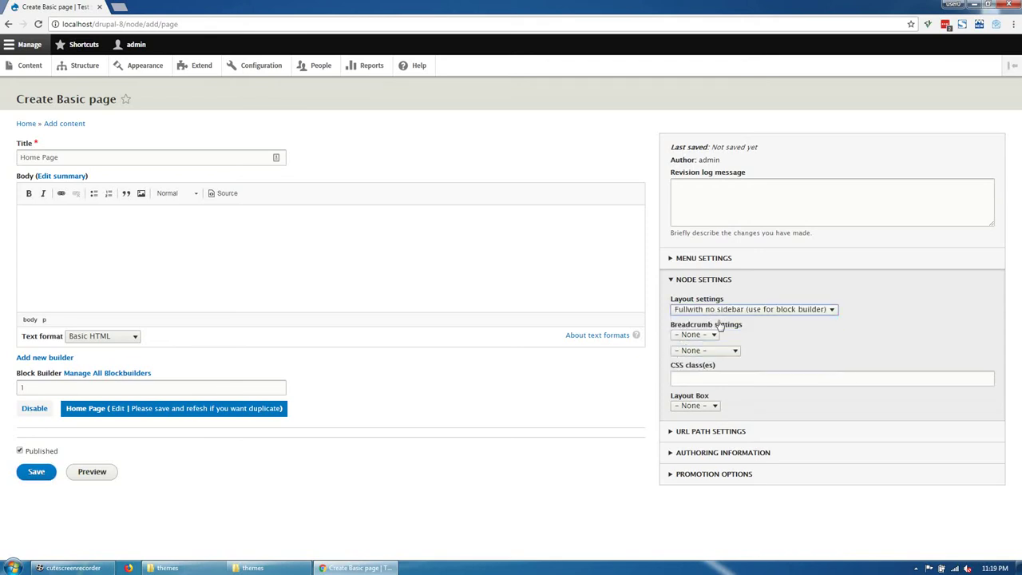
pyautogui.click(701, 335)
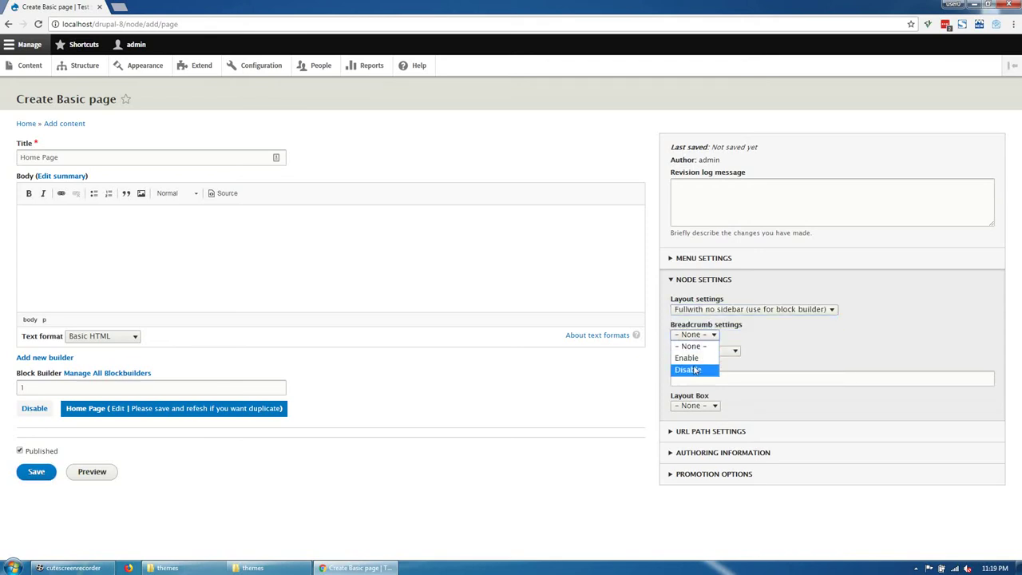
pyautogui.click(690, 370)
pyautogui.click(702, 352)
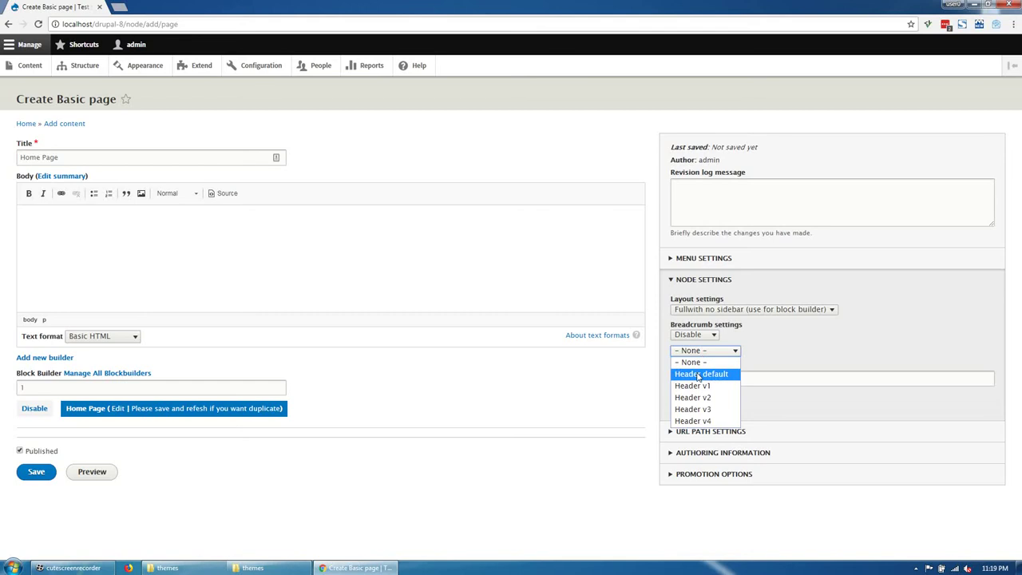
pyautogui.click(701, 374)
pyautogui.click(704, 351)
pyautogui.click(691, 361)
pyautogui.click(684, 379)
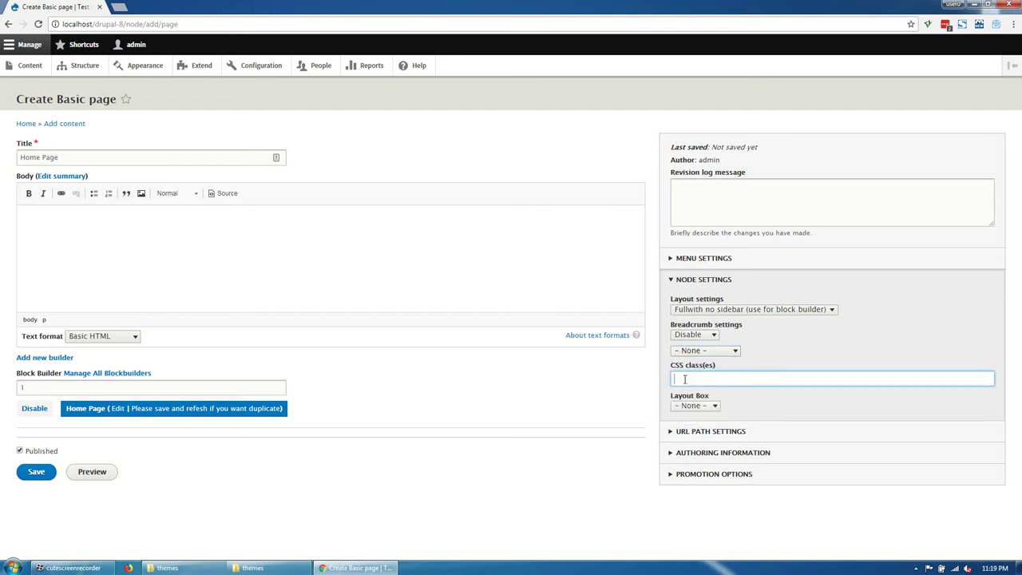
pyautogui.click(35, 473)
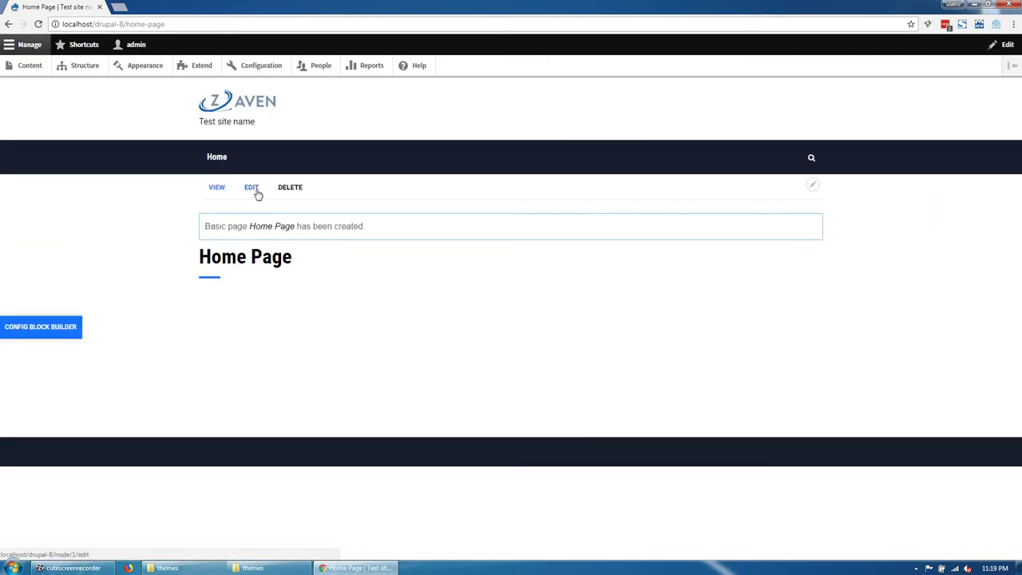
# Open the import dialog of the Home Page builder and switch to Windows Explorer to show the gavias_zaven_full folder
pyautogui.click(255, 190)
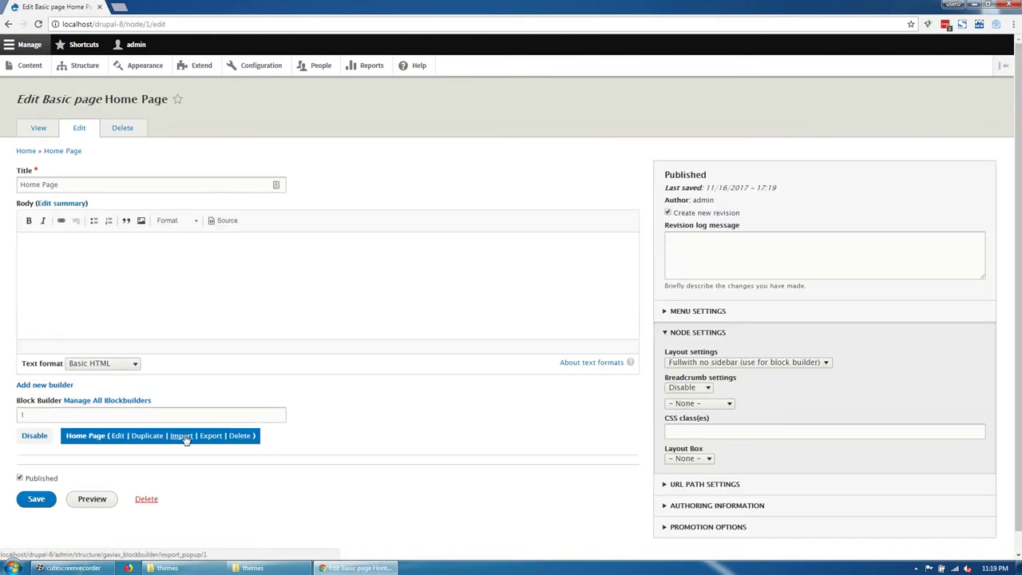
pyautogui.click(183, 438)
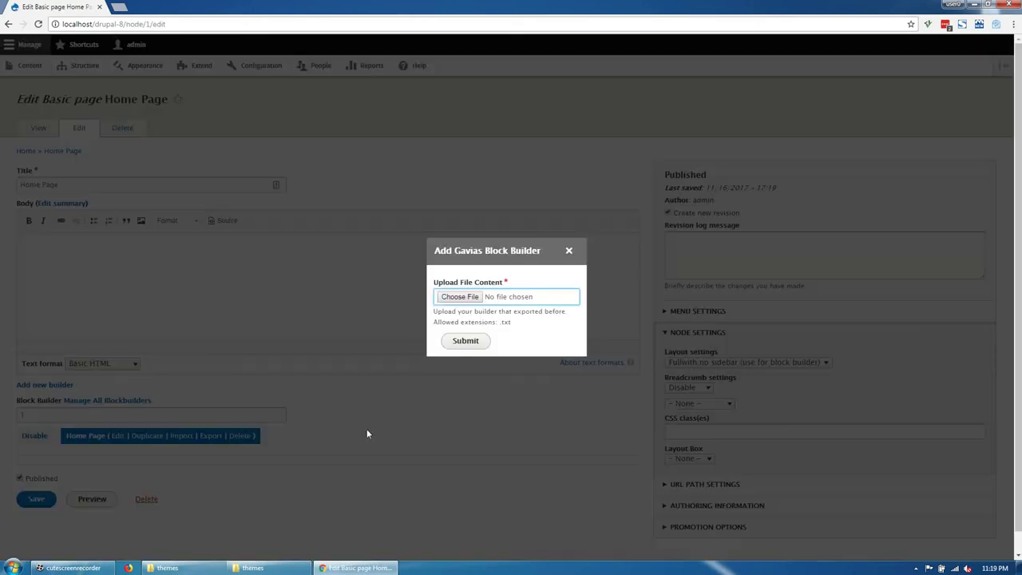
pyautogui.click(190, 568)
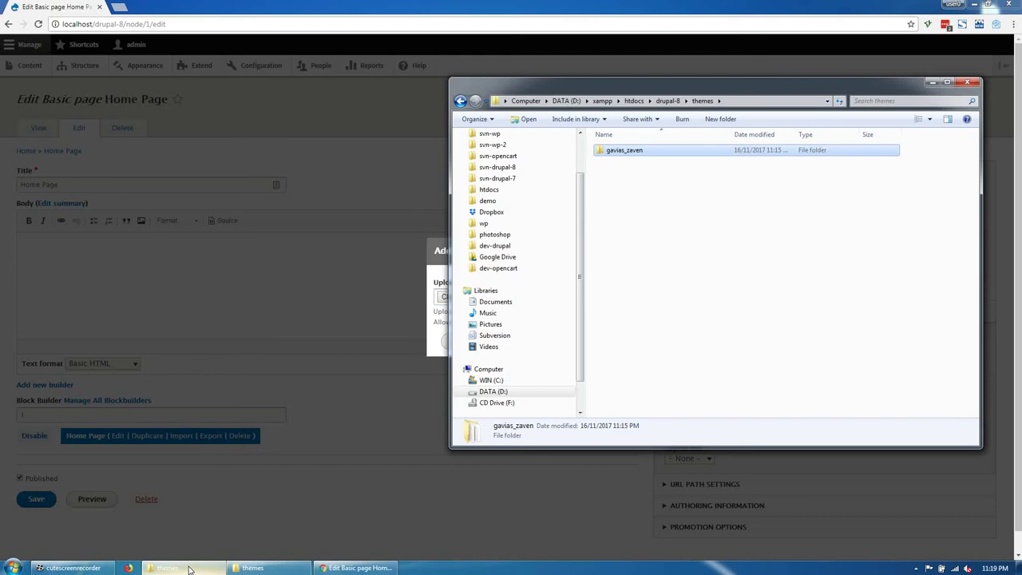
pyautogui.click(190, 568)
pyautogui.click(253, 568)
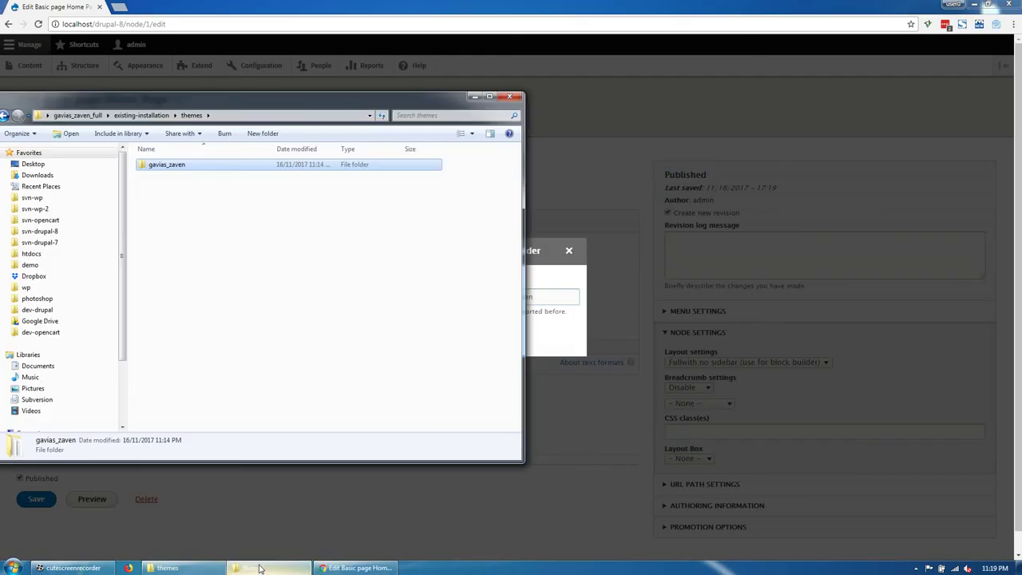
pyautogui.click(146, 117)
pyautogui.click(100, 116)
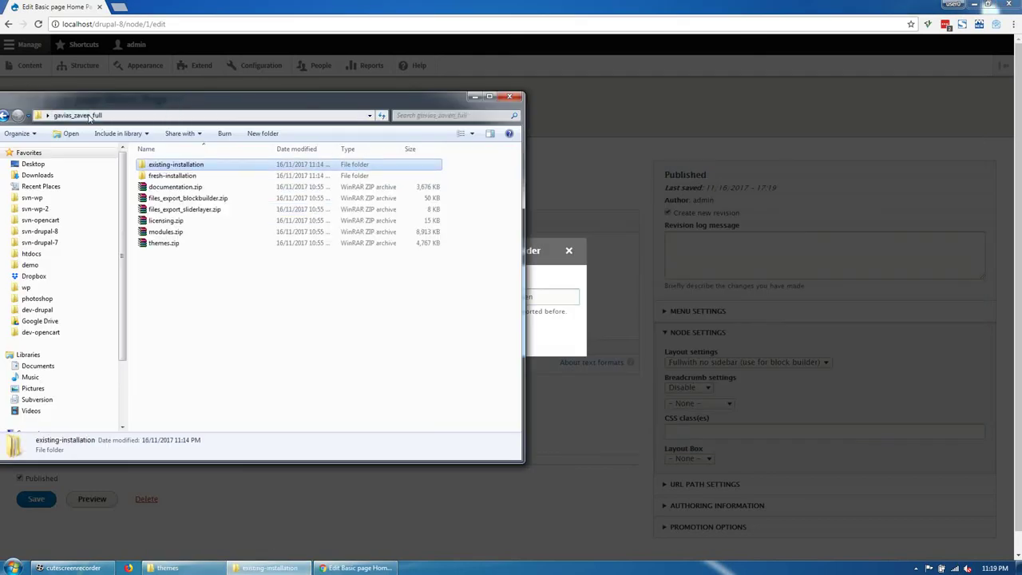
# Extract files_export_blockbuilder.zip into its own folder and open the folder holding the exported builder text files
pyautogui.click(172, 201)
pyautogui.rightClick(174, 200)
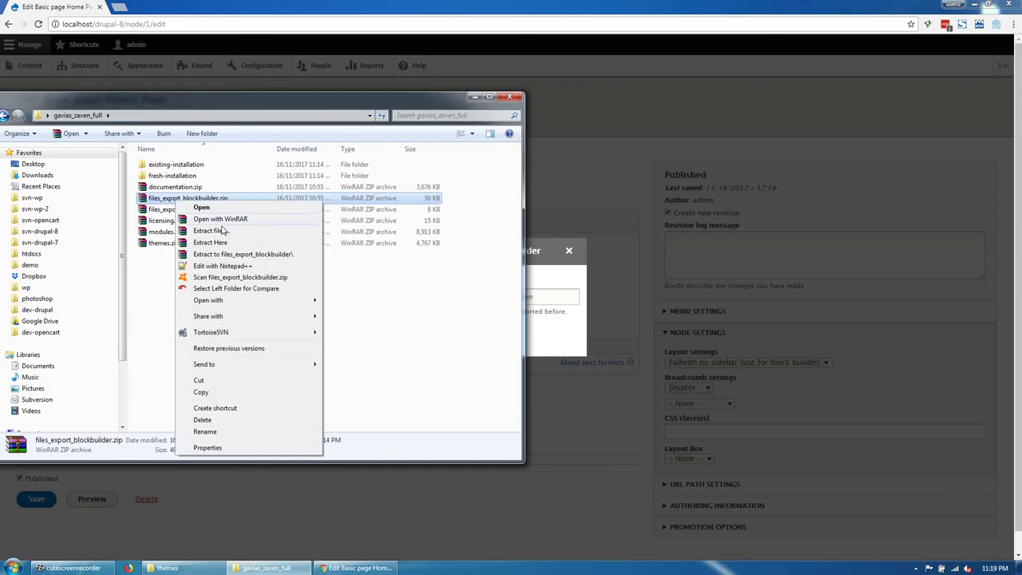
pyautogui.click(222, 255)
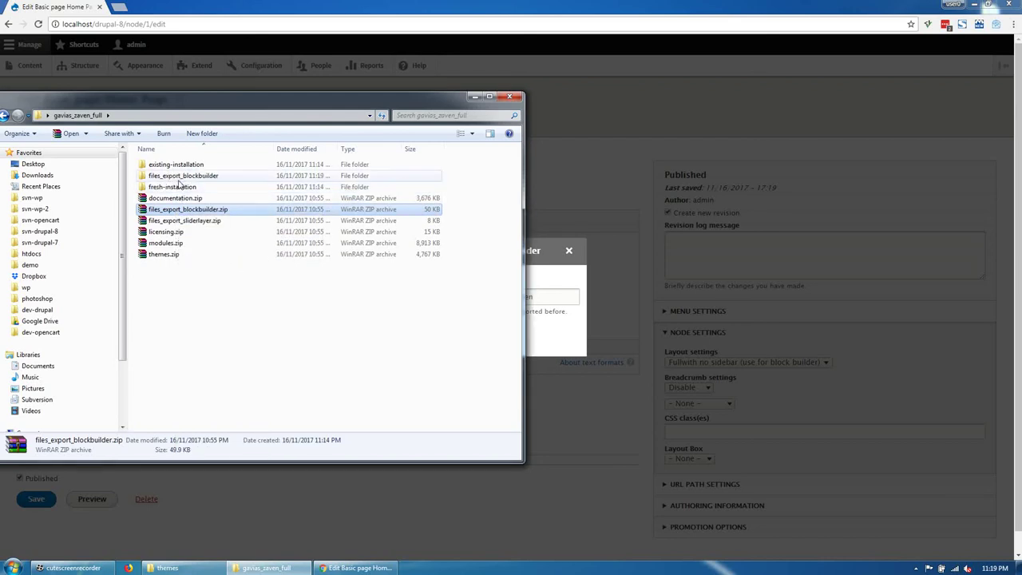
pyautogui.doubleClick(181, 178)
pyautogui.doubleClick(169, 165)
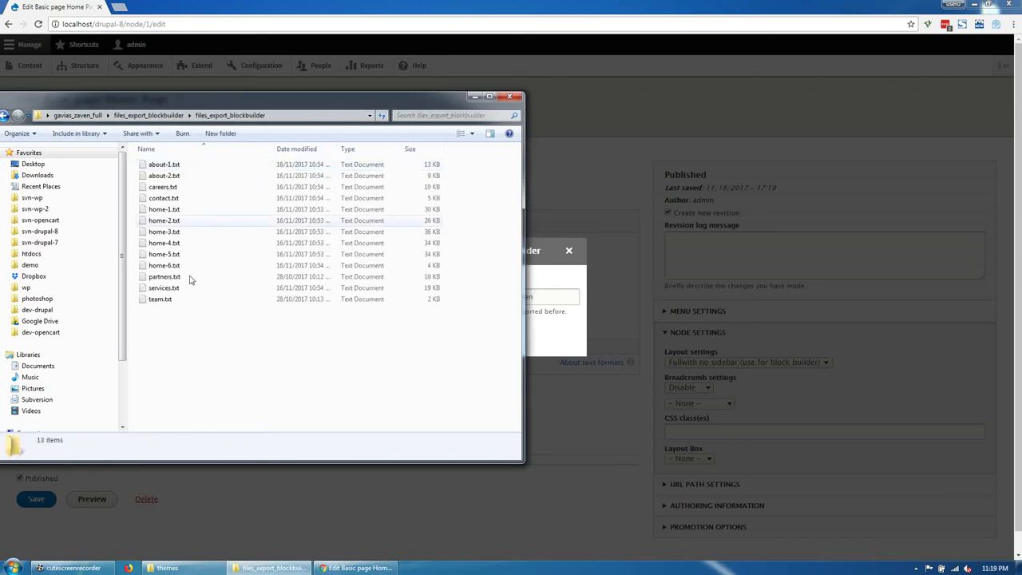
# Import home-1.txt from the extracted folder into the Home Page builder and save the page
pyautogui.moveTo(194, 106); pyautogui.dragTo(757, 167)
pyautogui.moveTo(727, 269); pyautogui.dragTo(487, 296)
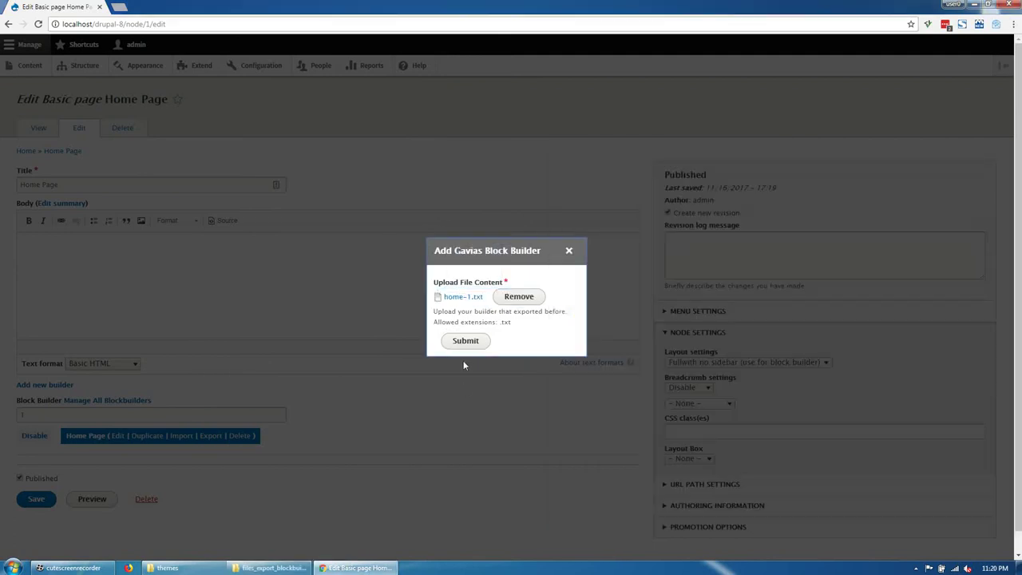
pyautogui.click(466, 343)
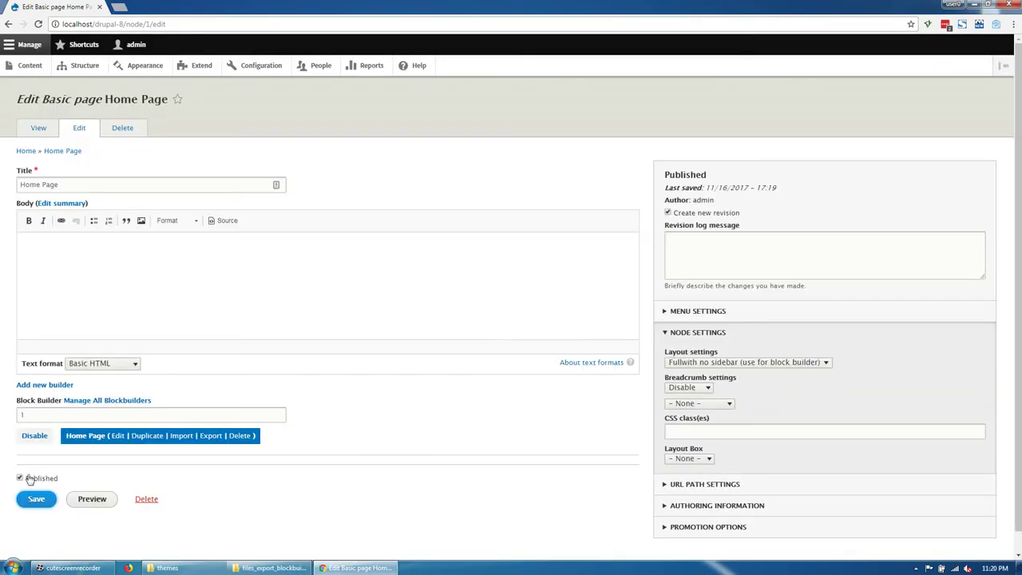
pyautogui.click(35, 501)
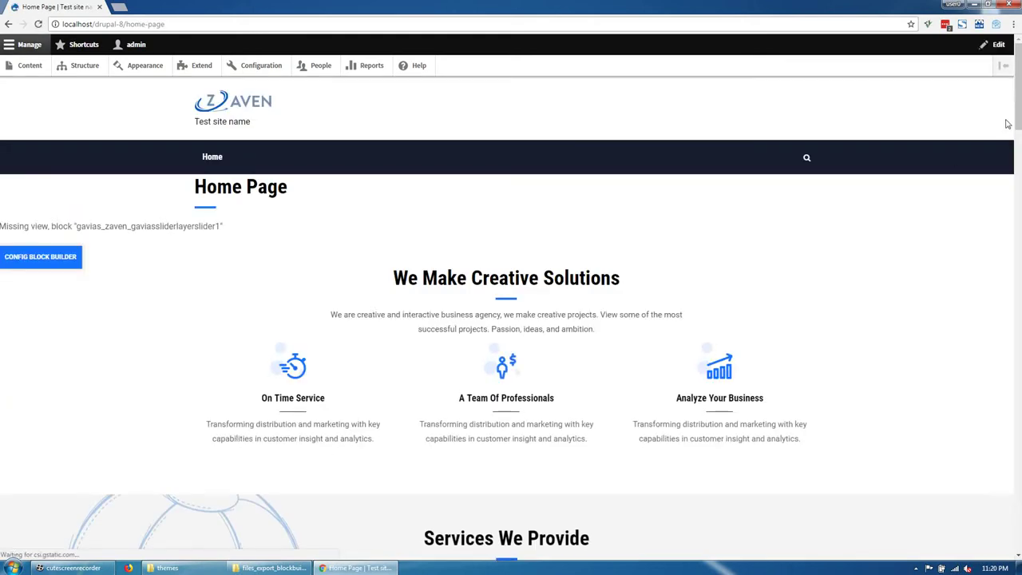
# Hide the title on the Home Page by setting its CSS class to hidden-title, and save the page
pyautogui.moveTo(1008, 124)
pyautogui.mouseDown()
pyautogui.moveTo(1003, 520)
pyautogui.moveTo(1014, 112)
pyautogui.mouseUp()
pyautogui.moveTo(198, 204); pyautogui.dragTo(303, 209)
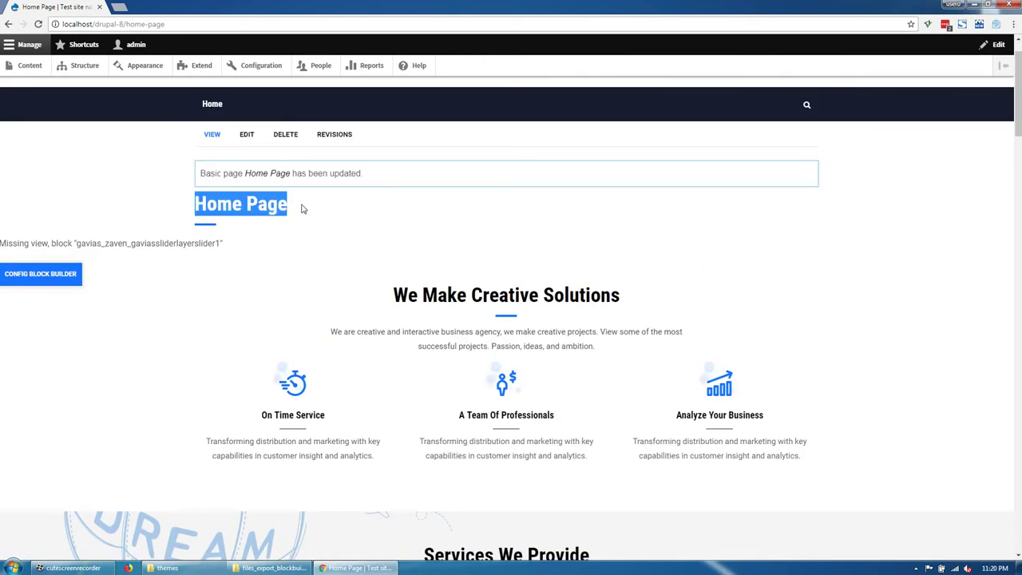
pyautogui.click(200, 308)
pyautogui.click(246, 136)
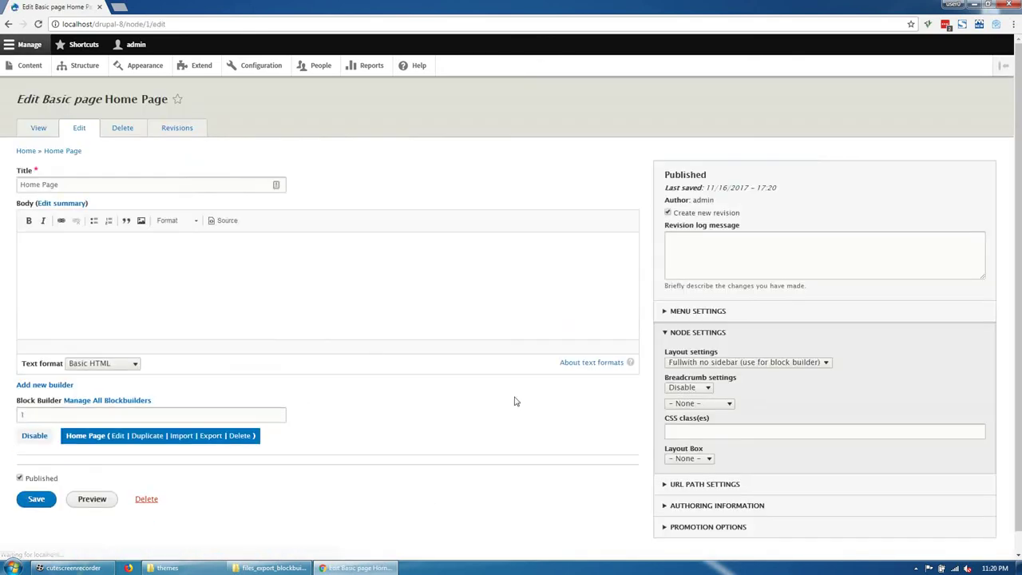
pyautogui.click(685, 435)
pyautogui.click(686, 447)
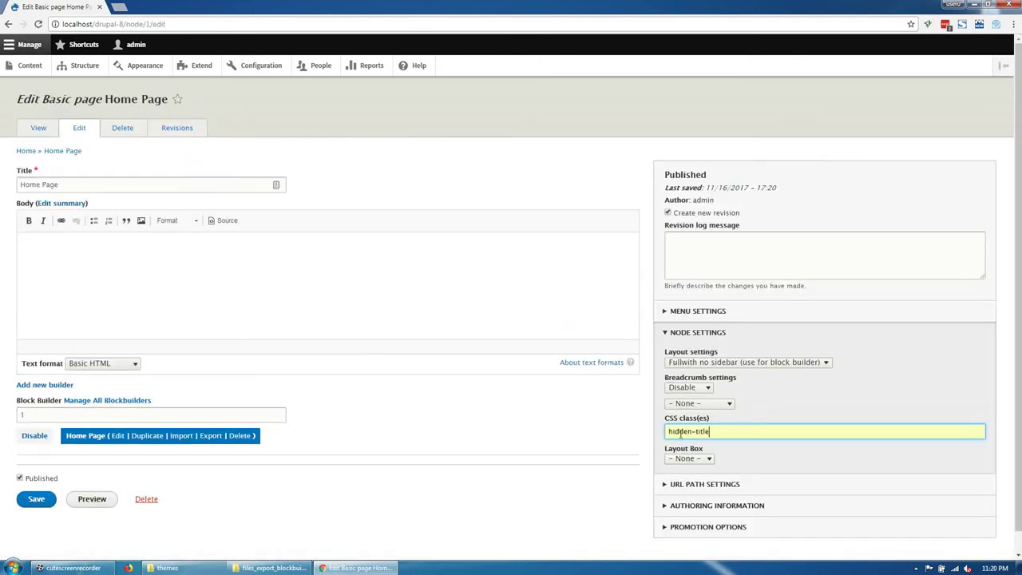
pyautogui.click(32, 499)
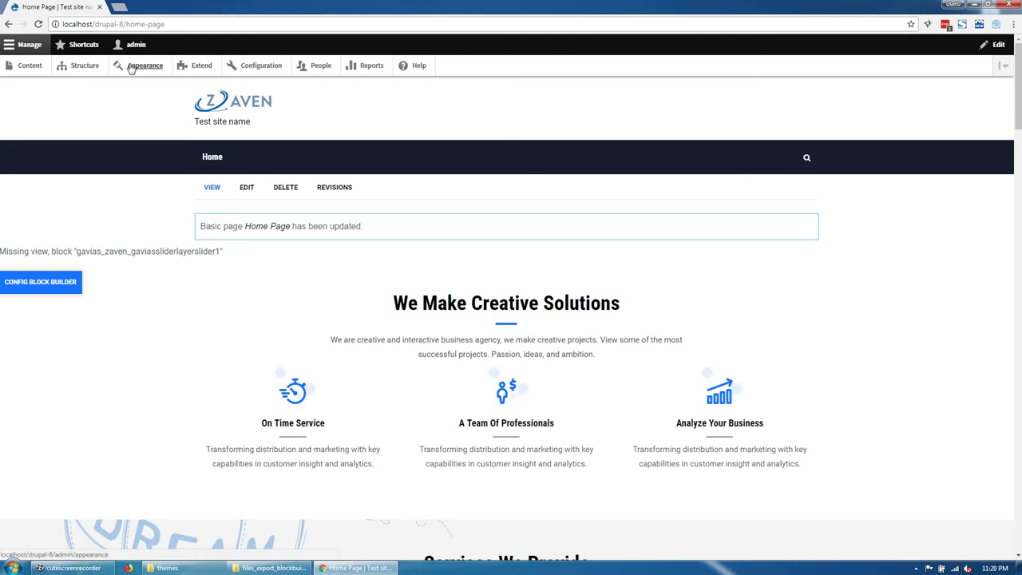
# Create a Gavias Slider Layer group titled Slider main and save it
pyautogui.click(83, 71)
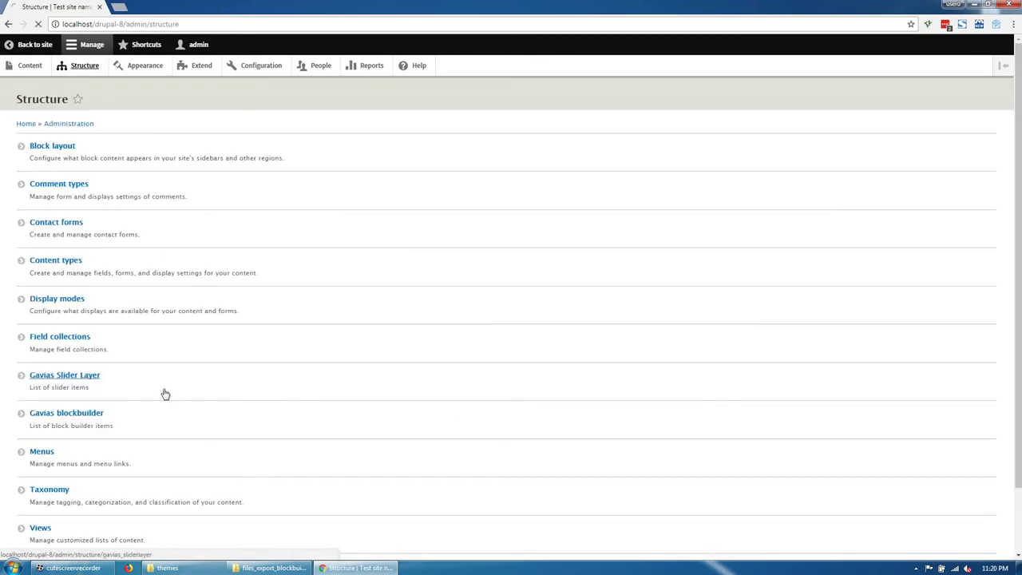
pyautogui.click(165, 394)
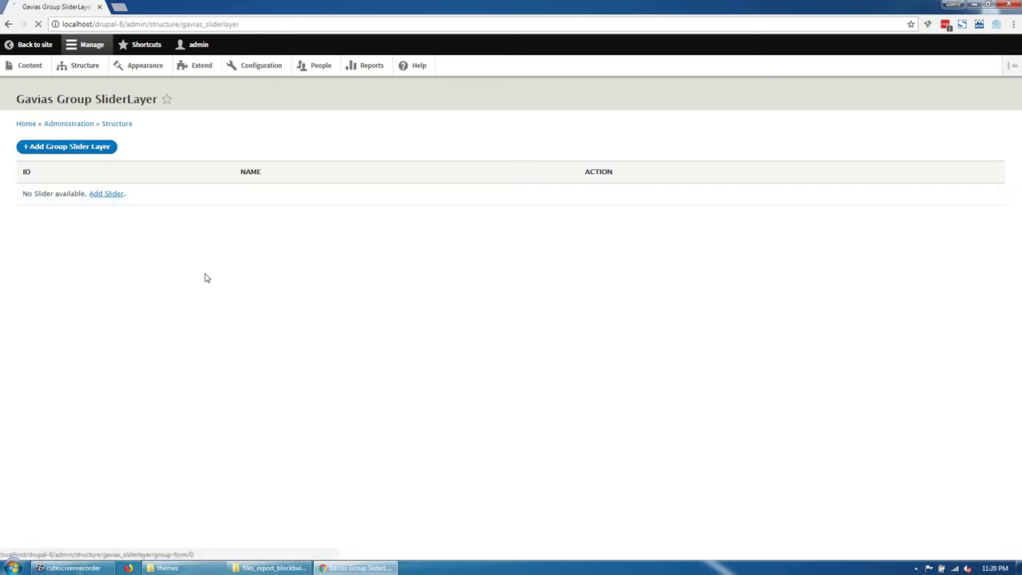
pyautogui.click(155, 160)
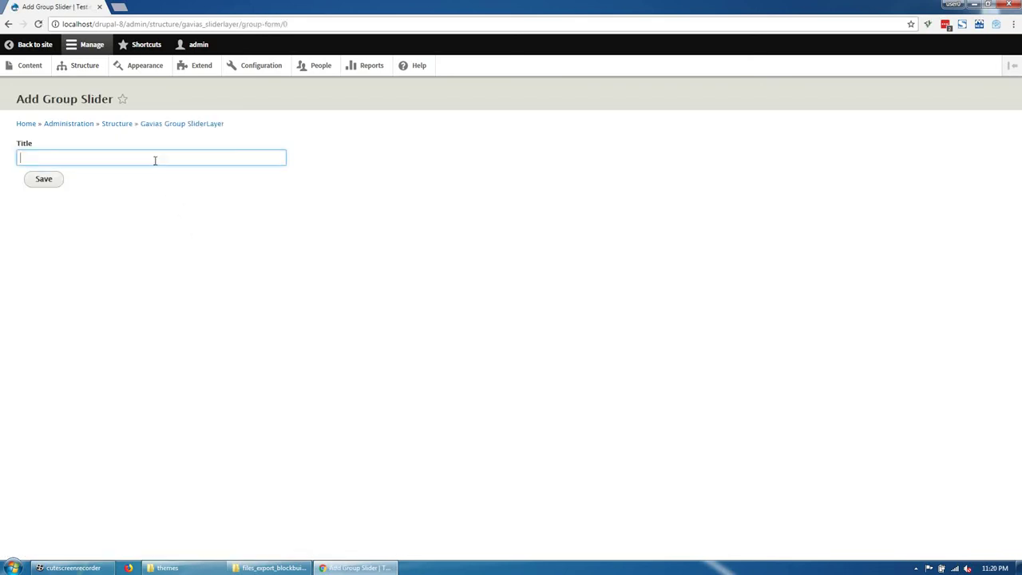
pyautogui.write('Slider')
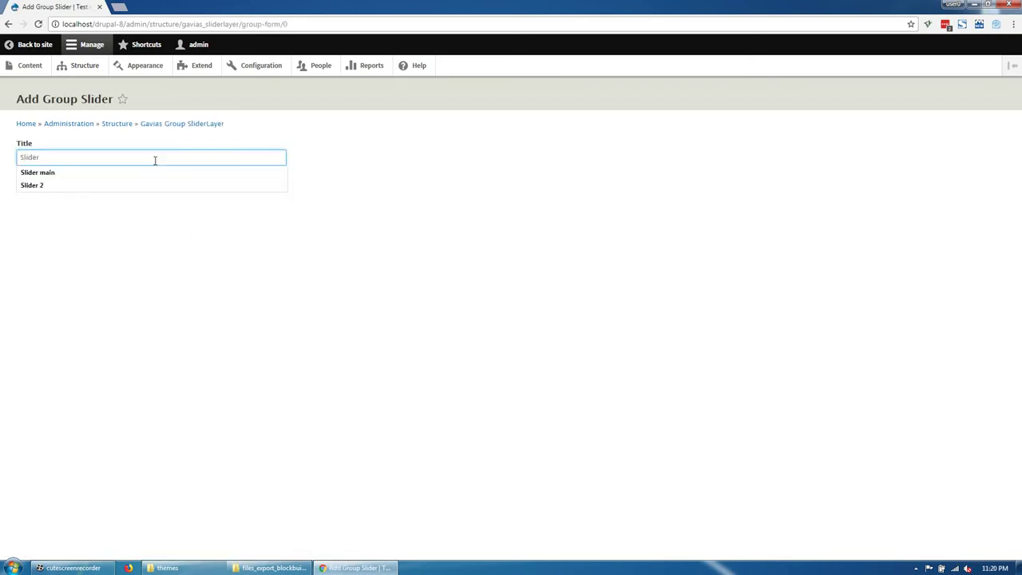
pyautogui.click(109, 174)
pyautogui.click(43, 179)
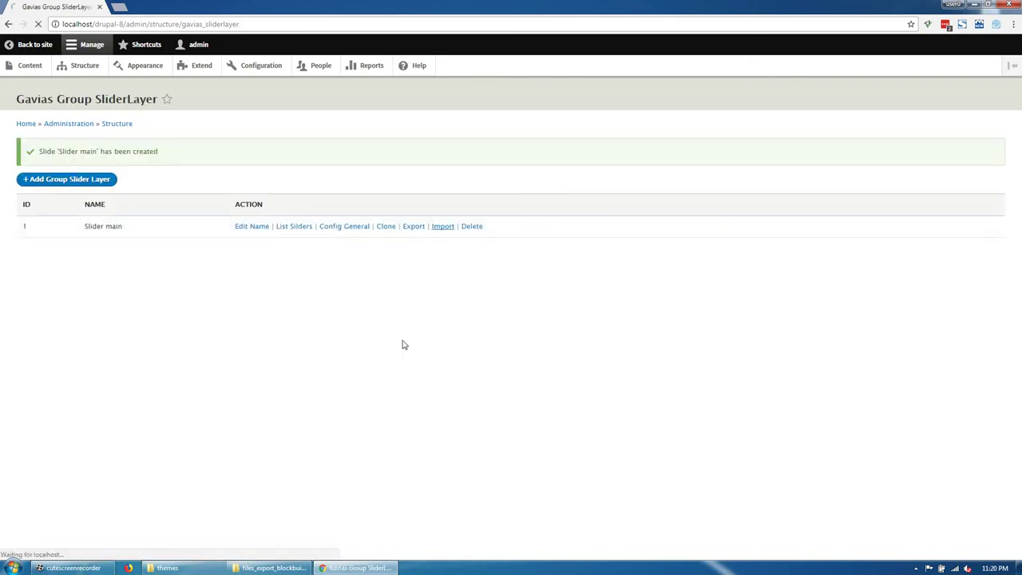
# Extract files_export_sliderlayer.zip in the gavias_zaven_full folder and import its slider-1.txt into the Slider main group
pyautogui.click(235, 567)
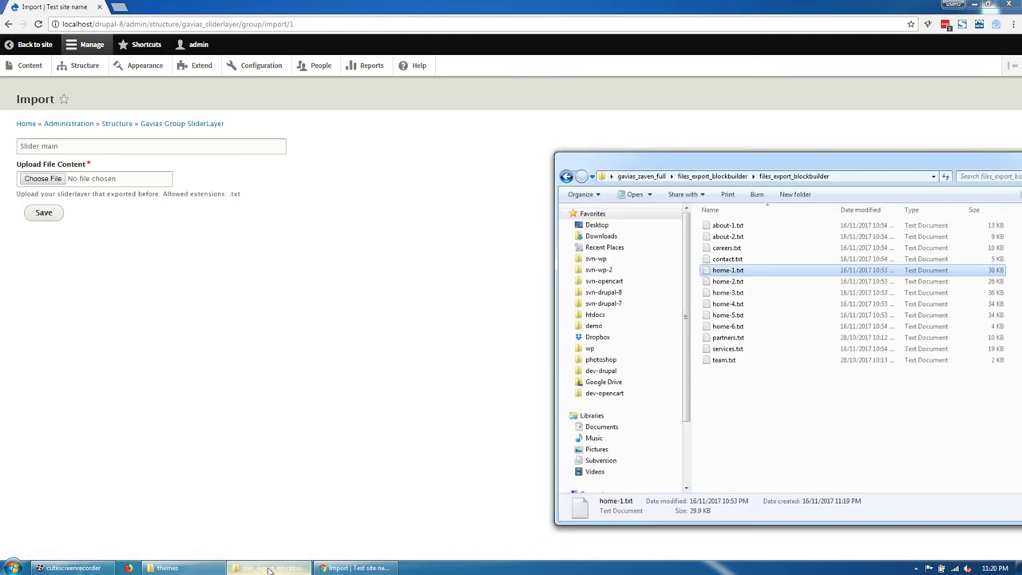
pyautogui.click(643, 176)
pyautogui.rightClick(750, 282)
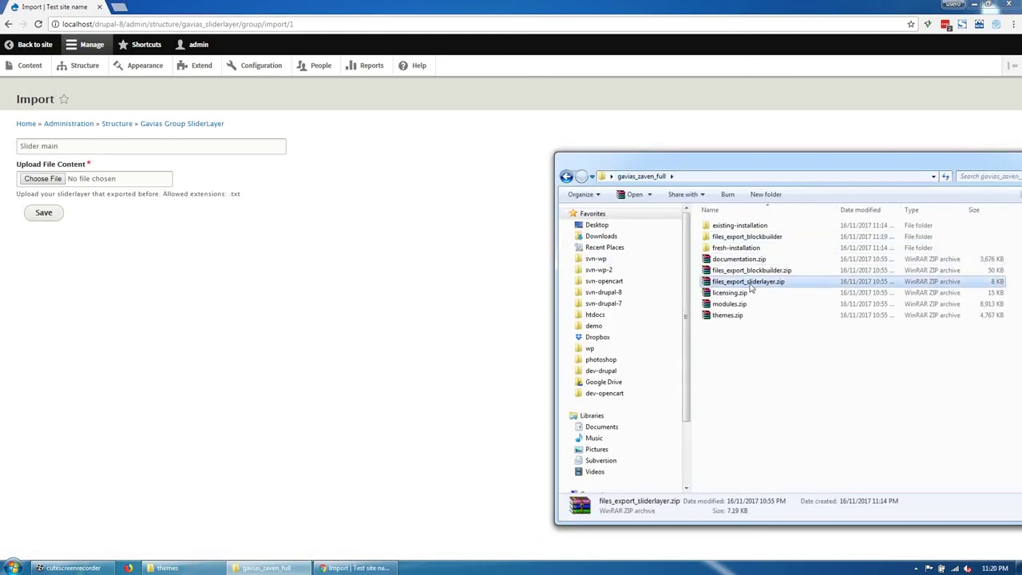
pyautogui.click(793, 337)
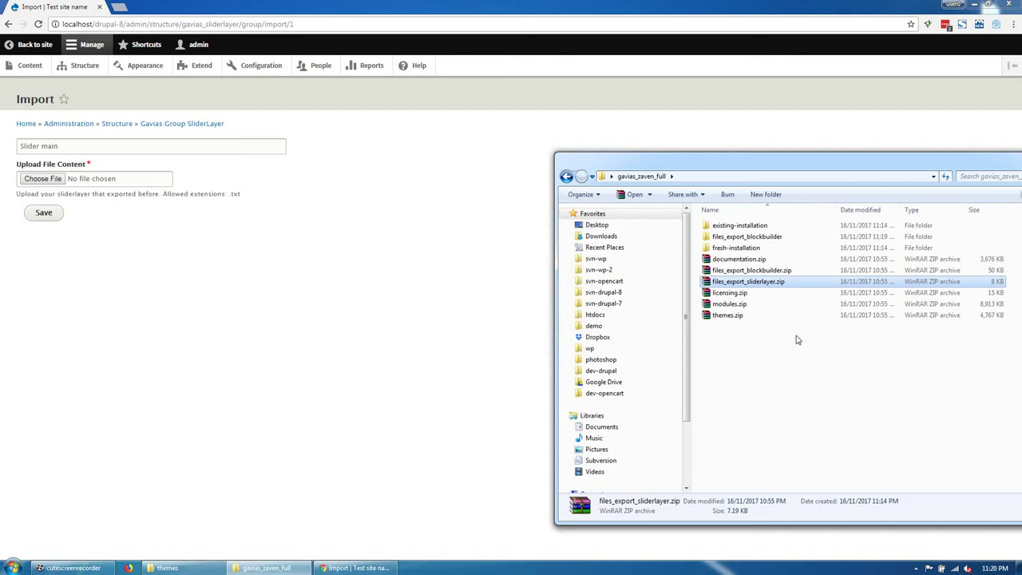
pyautogui.click(747, 247)
pyautogui.doubleClick(747, 247)
pyautogui.doubleClick(730, 226)
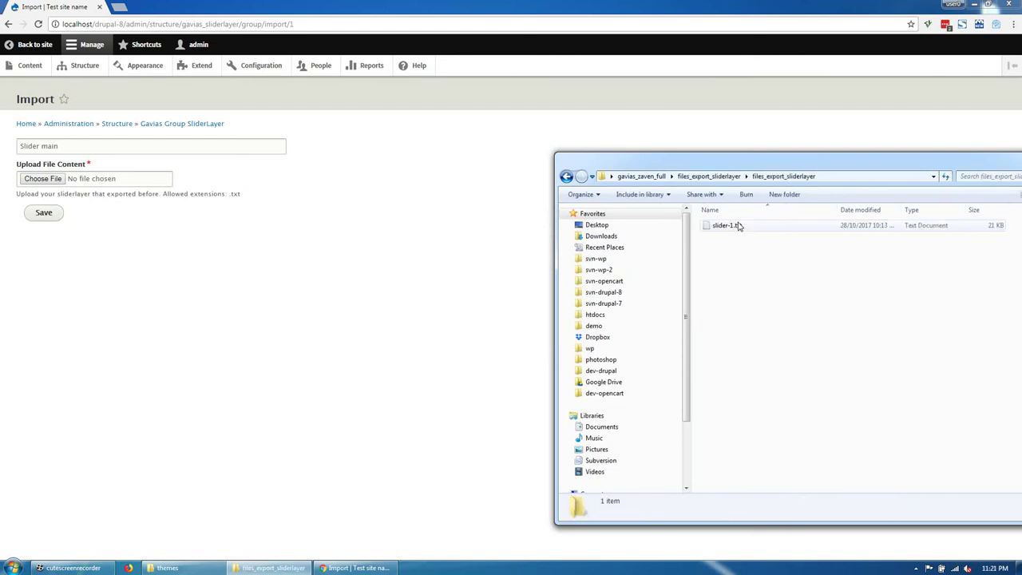
pyautogui.moveTo(738, 226); pyautogui.dragTo(72, 179)
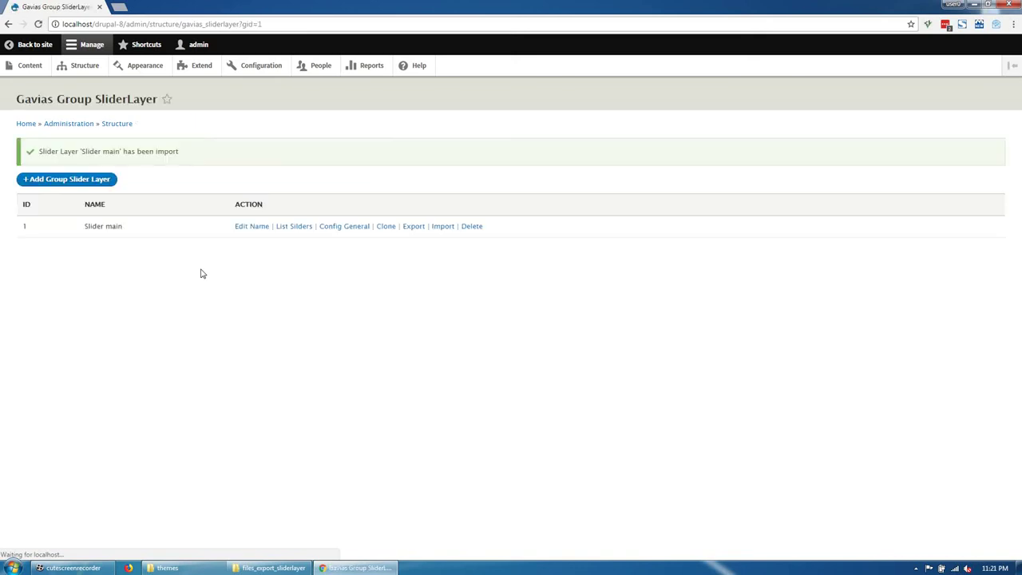
# Open the slide list of Slider main and examine the first slide's options and layer settings
pyautogui.click(294, 227)
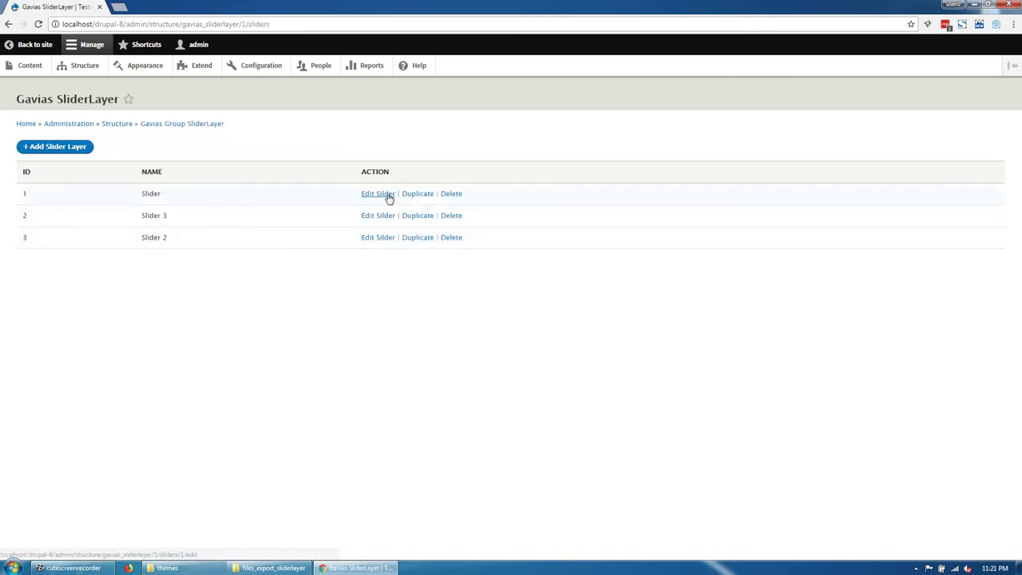
pyautogui.click(386, 195)
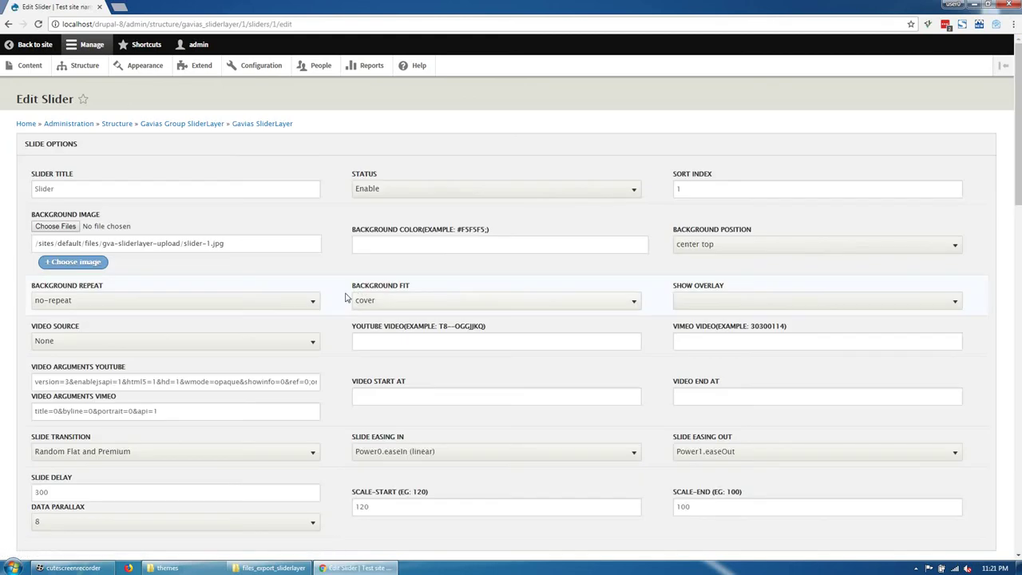
pyautogui.scroll(-6, 347, 294)
pyautogui.scroll(-6, 400, 316)
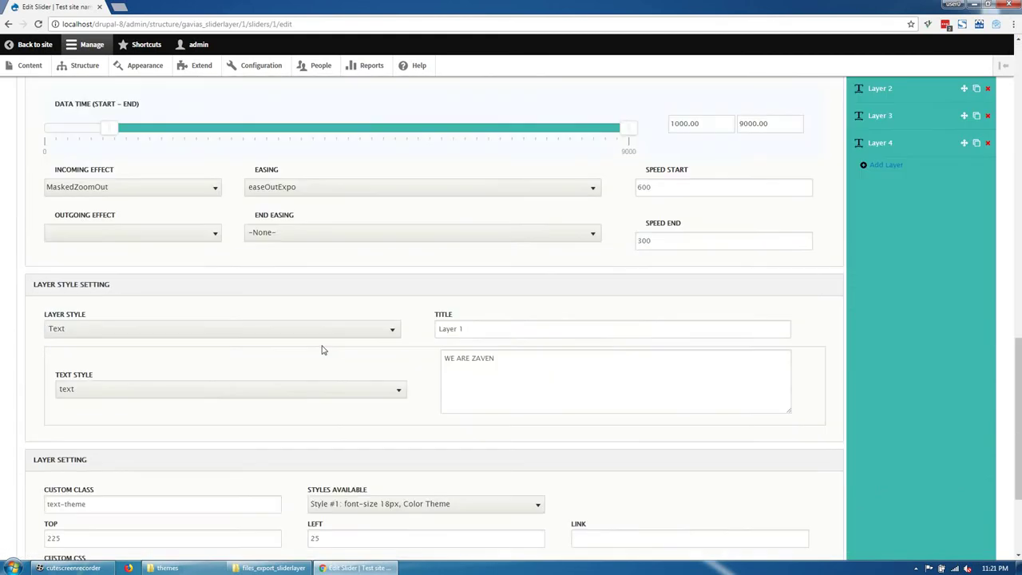
pyautogui.scroll(8, 322, 349)
pyautogui.scroll(4, 23, 100)
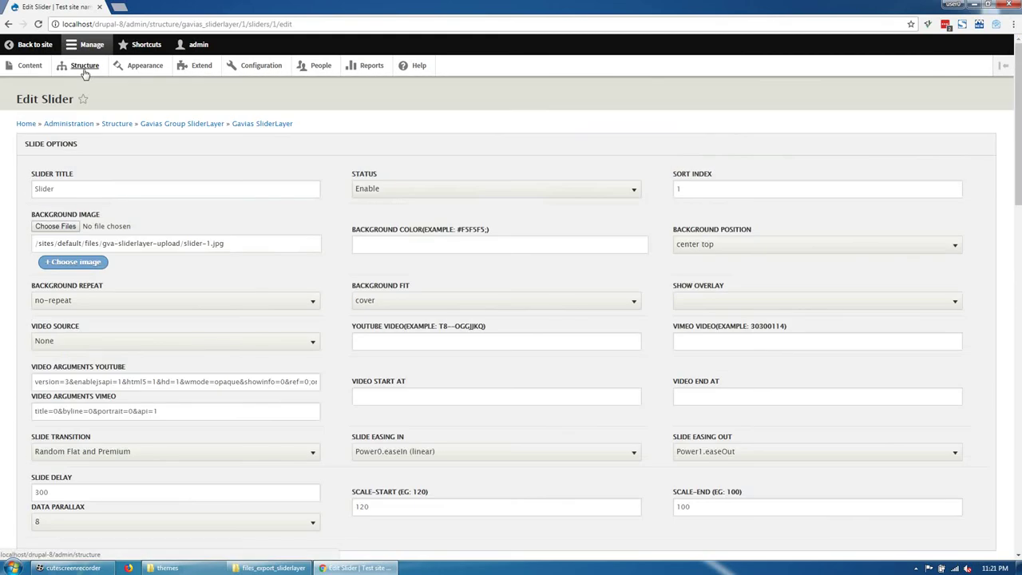
# Place the Gavias SliderLayer – Slider main block in the Other region with its title display turned off, and save it
pyautogui.click(84, 69)
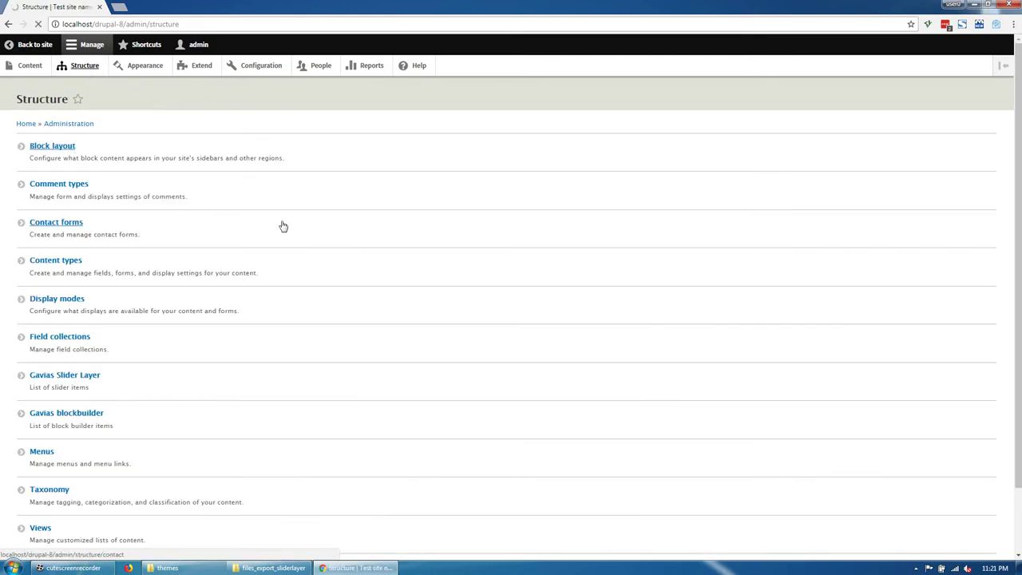
pyautogui.scroll(-20, 276, 239)
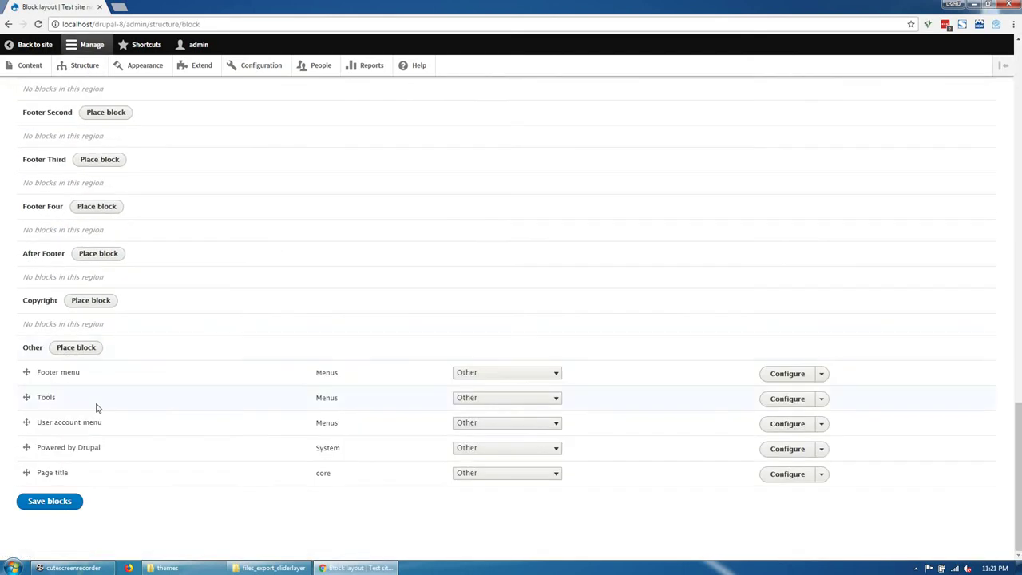
pyautogui.click(91, 352)
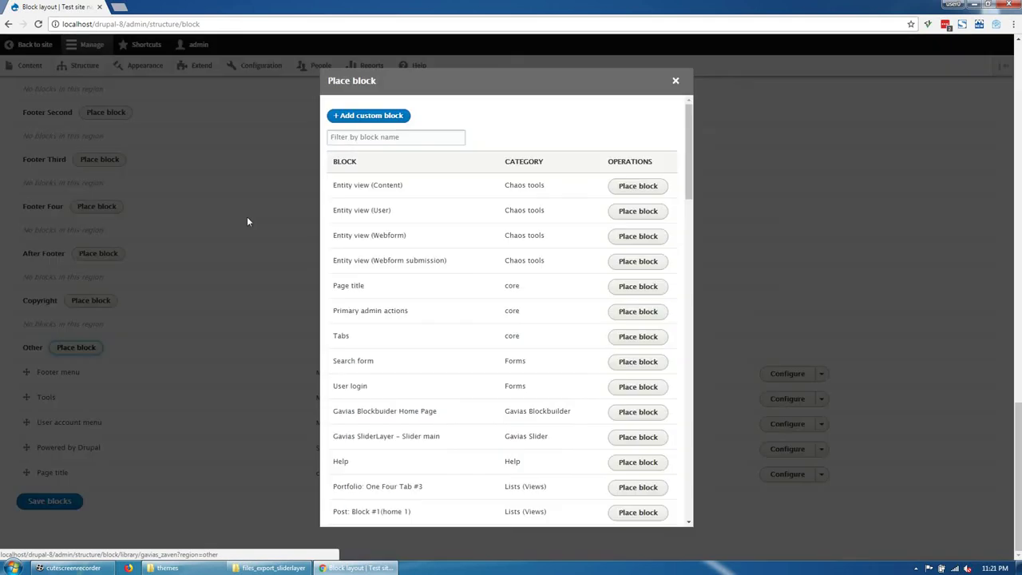
pyautogui.click(348, 140)
pyautogui.write('Slid')
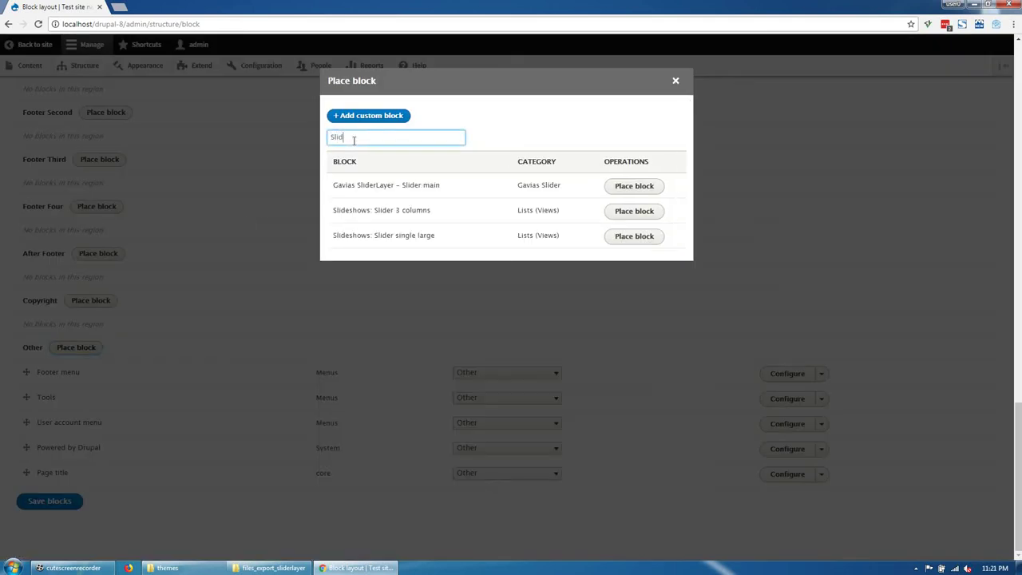
pyautogui.click(639, 189)
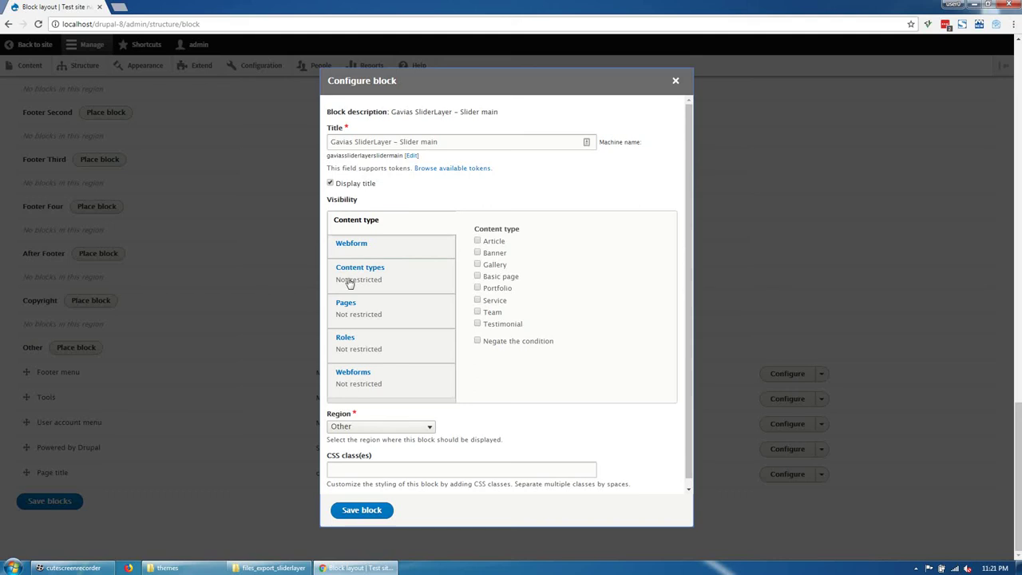
pyautogui.click(360, 184)
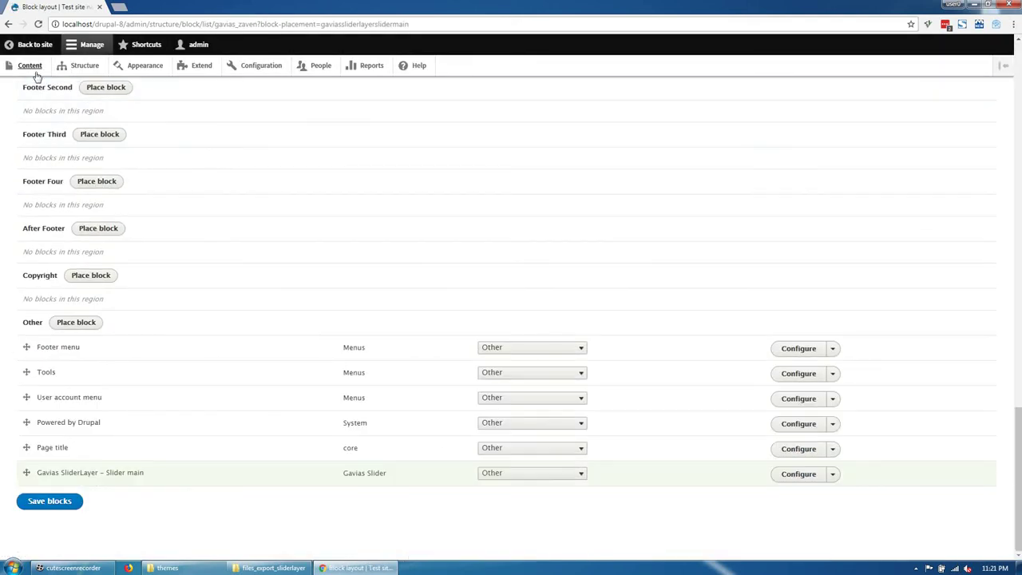
# Set the Slider #1 Drupal block in the Home Page builder to Gavias SliderLayer – Slider main and save the changes
pyautogui.click(35, 74)
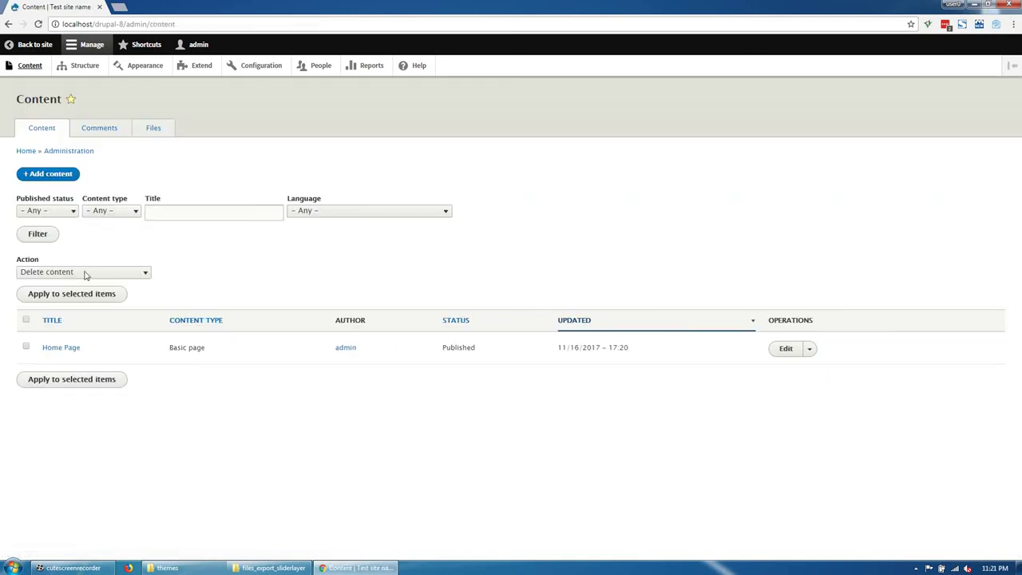
pyautogui.click(72, 349)
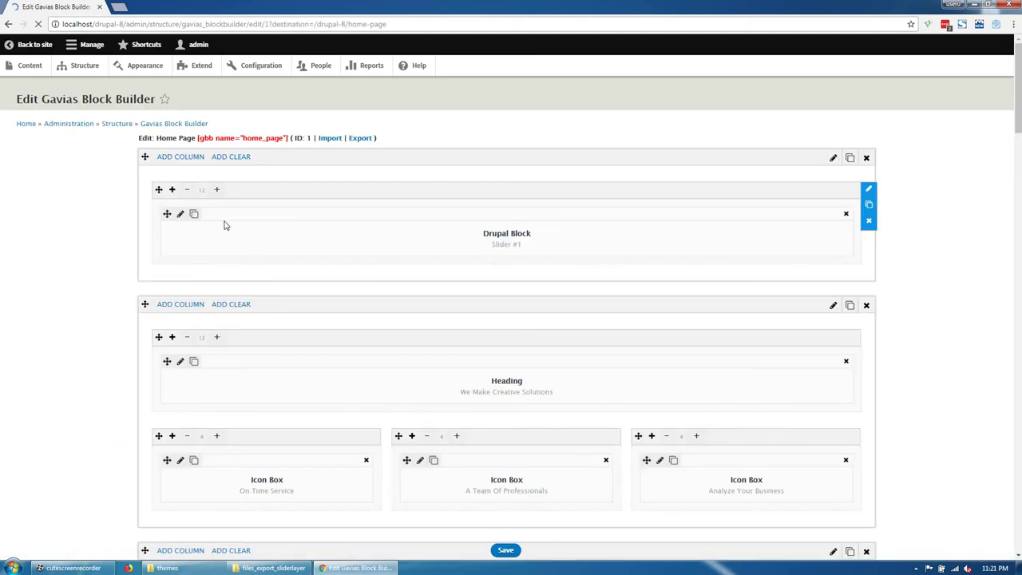
pyautogui.click(180, 214)
pyautogui.click(263, 152)
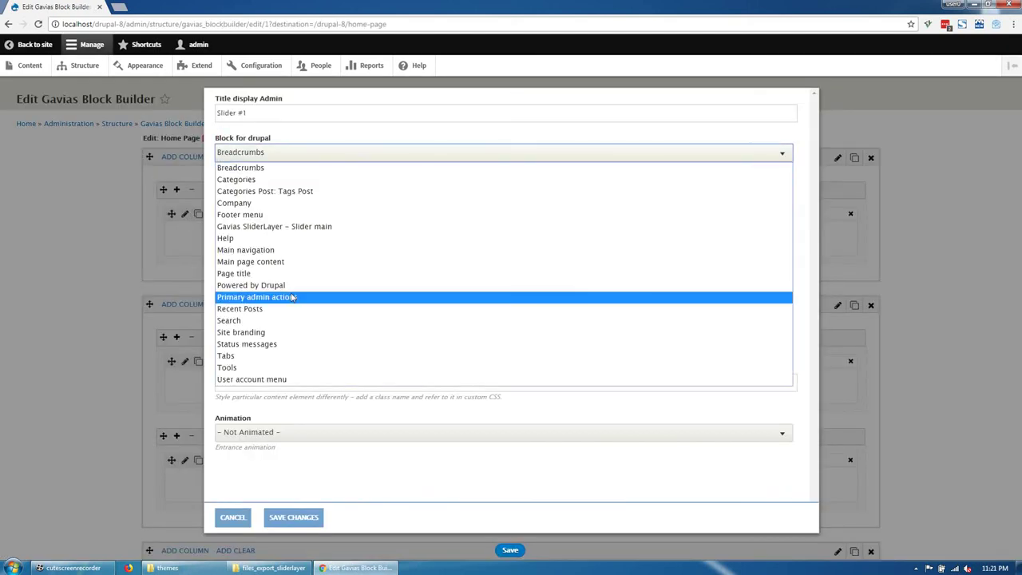
pyautogui.click(302, 227)
pyautogui.click(293, 517)
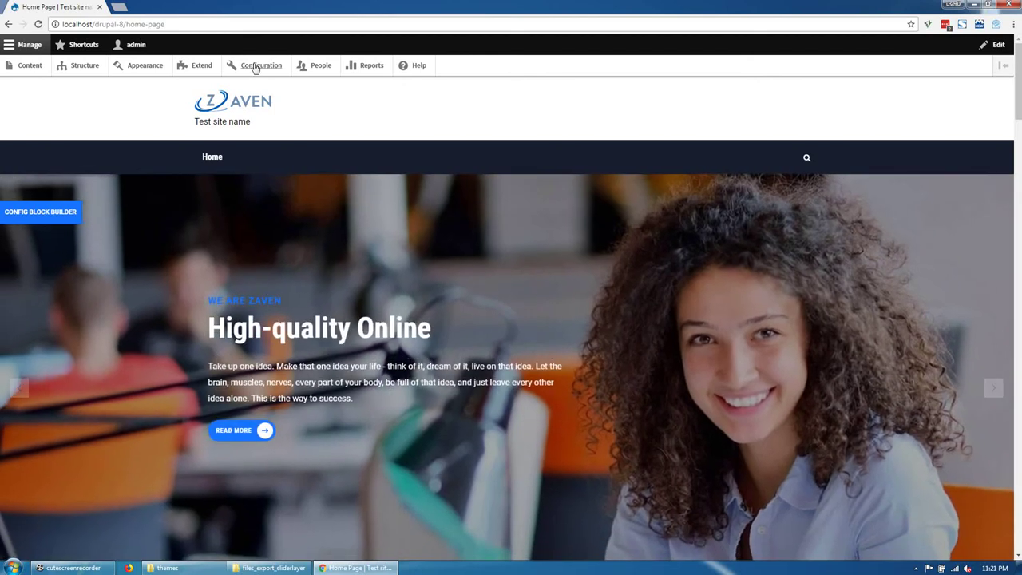
# Set the site's default front page to /node/1 in the basic site settings and save the configuration
pyautogui.click(255, 66)
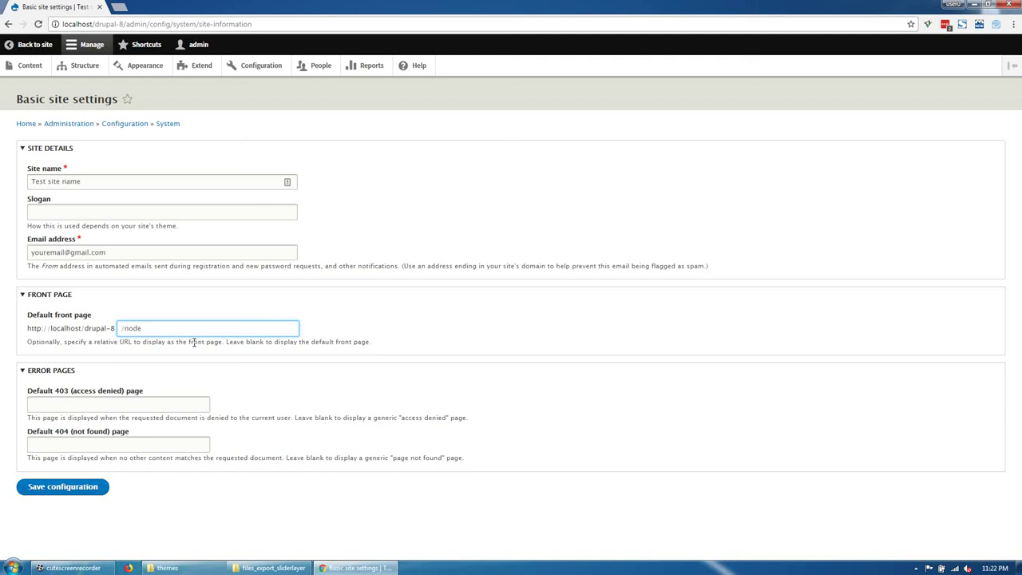
pyautogui.write('/1')
pyautogui.moveTo(25, 319); pyautogui.dragTo(102, 321)
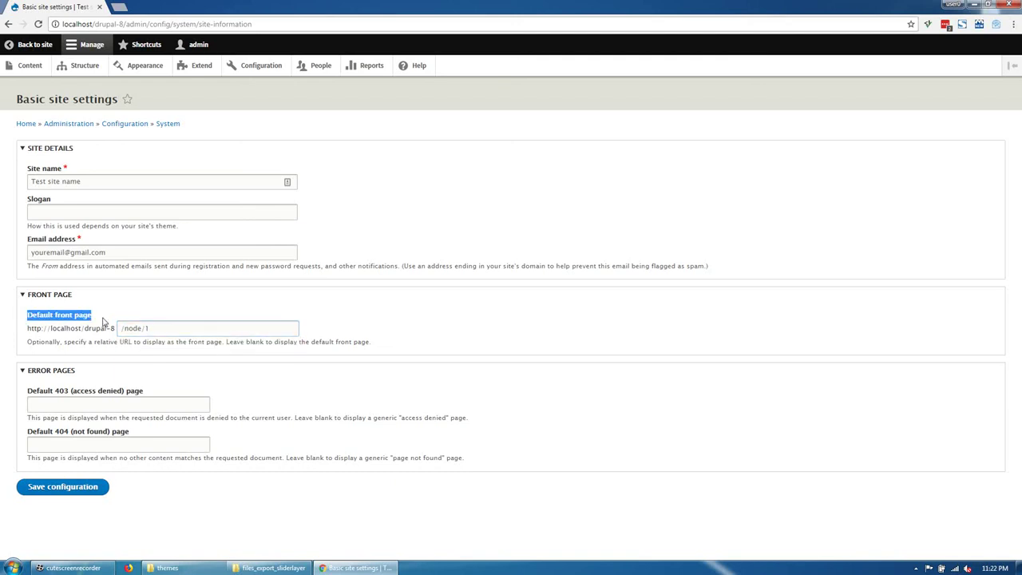
pyautogui.click(121, 308)
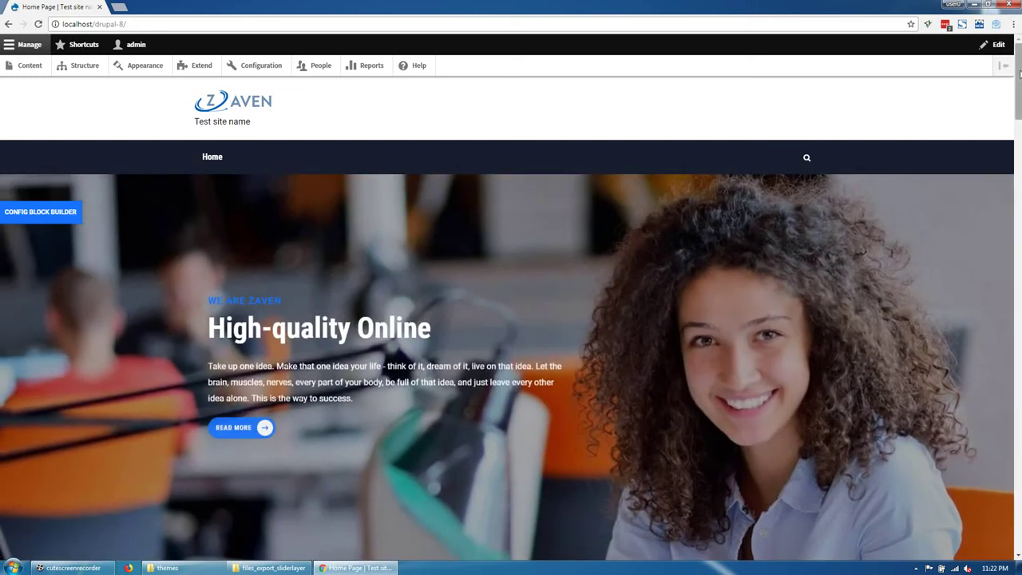
# Check the slider on the site's front page by advancing through its slides and return to the page header
pyautogui.scroll(-3, 1018, 115)
pyautogui.scroll(2, 1018, 116)
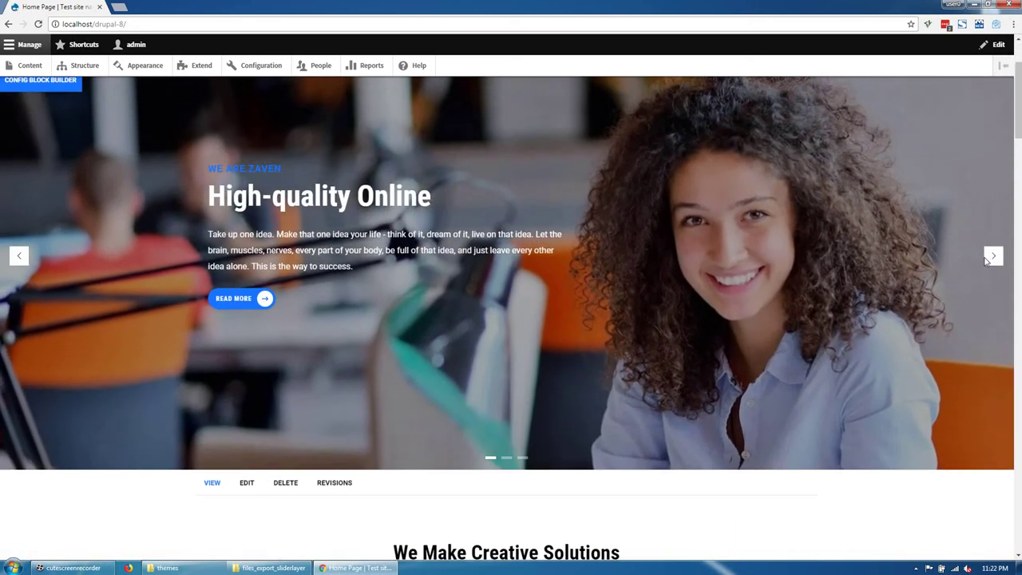
pyautogui.click(991, 258)
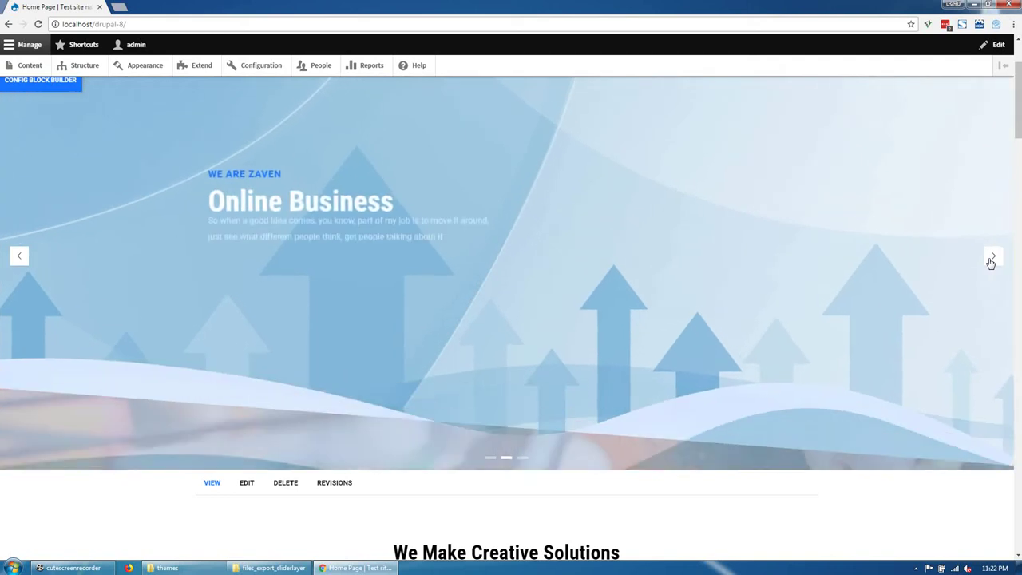
pyautogui.click(992, 257)
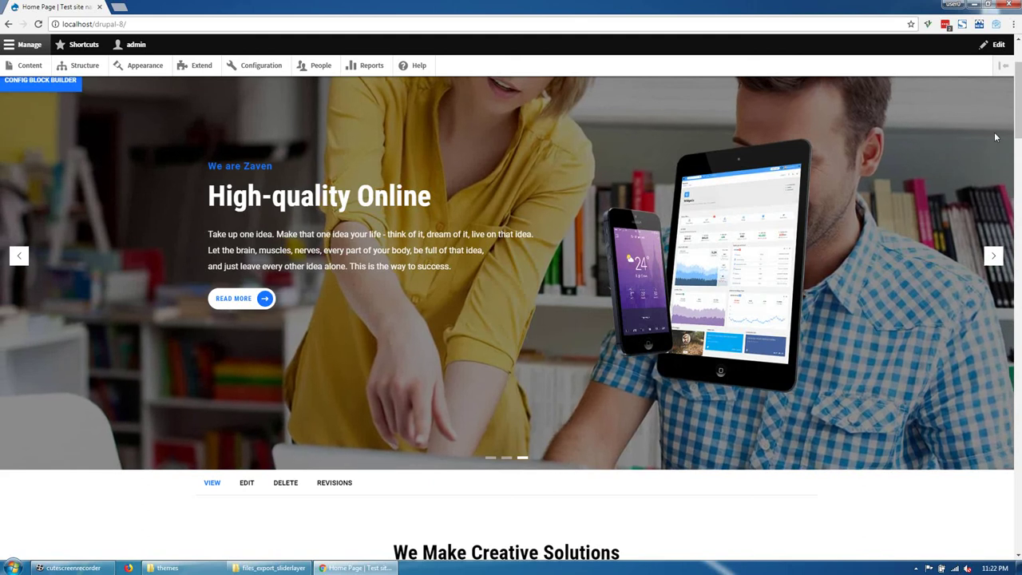
pyautogui.moveTo(1017, 106); pyautogui.dragTo(943, 82)
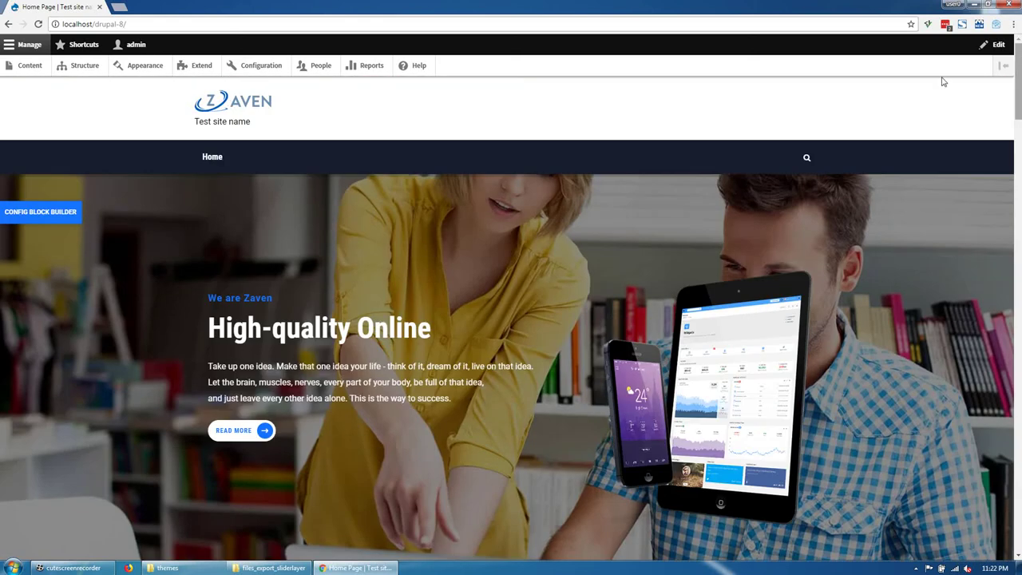